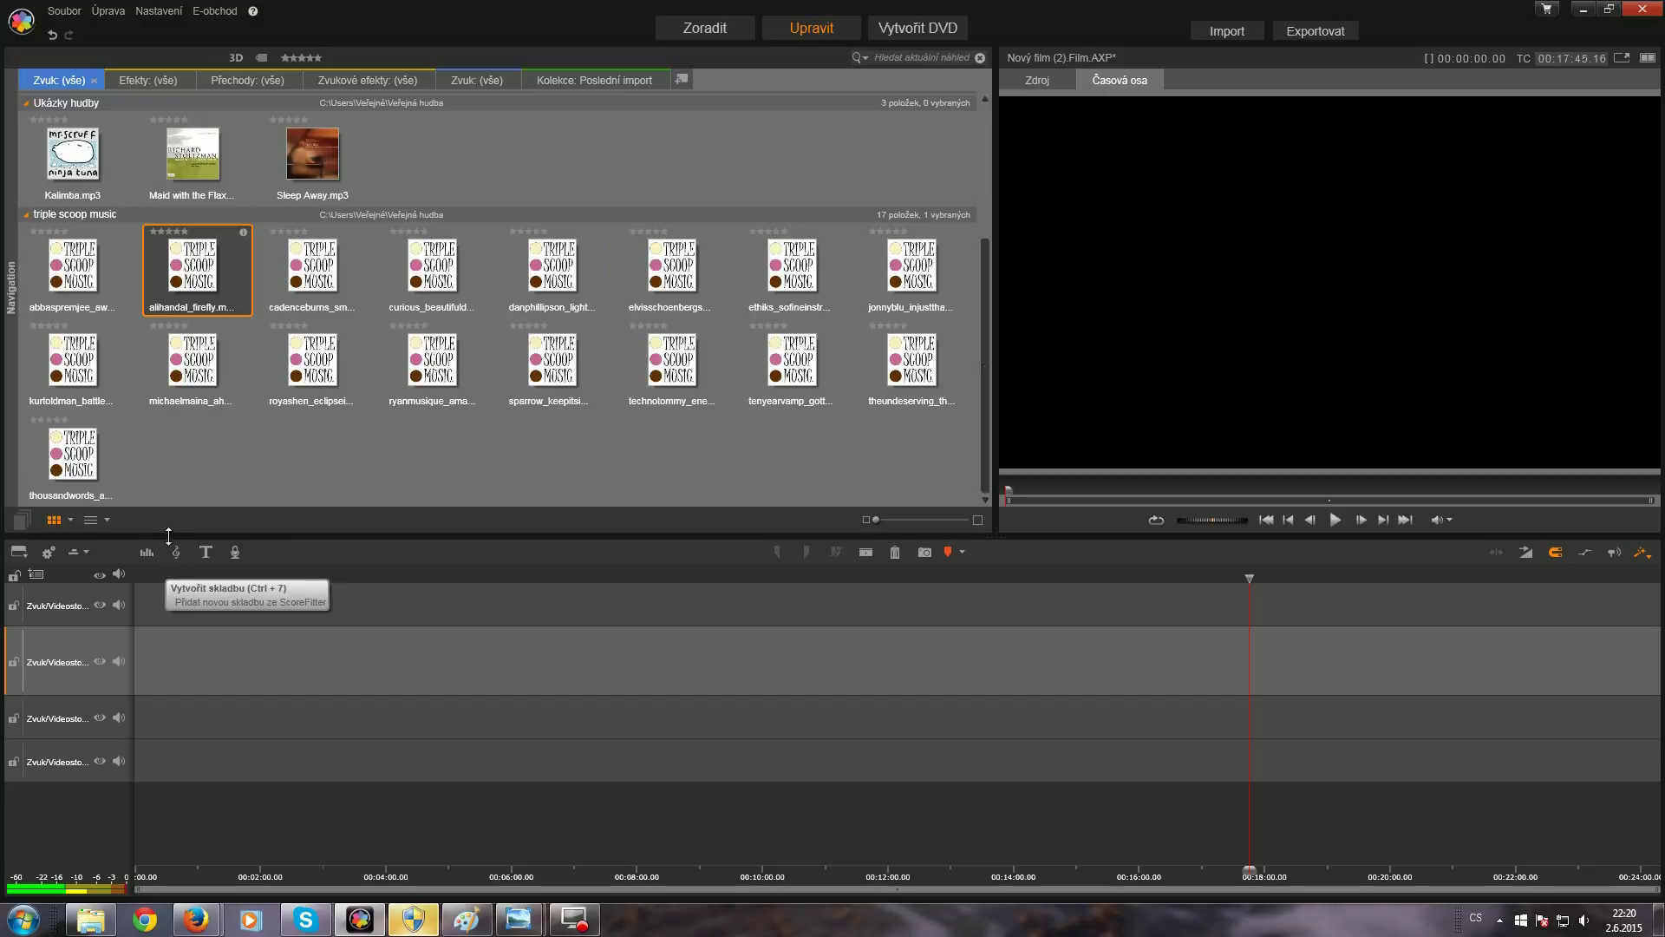
Open ScoreFitter and preview the A Gift To Be Simple versions Bedside Lullaby, Soothing Balm, Manifest Destiny and Wistful Sunset
click(174, 551)
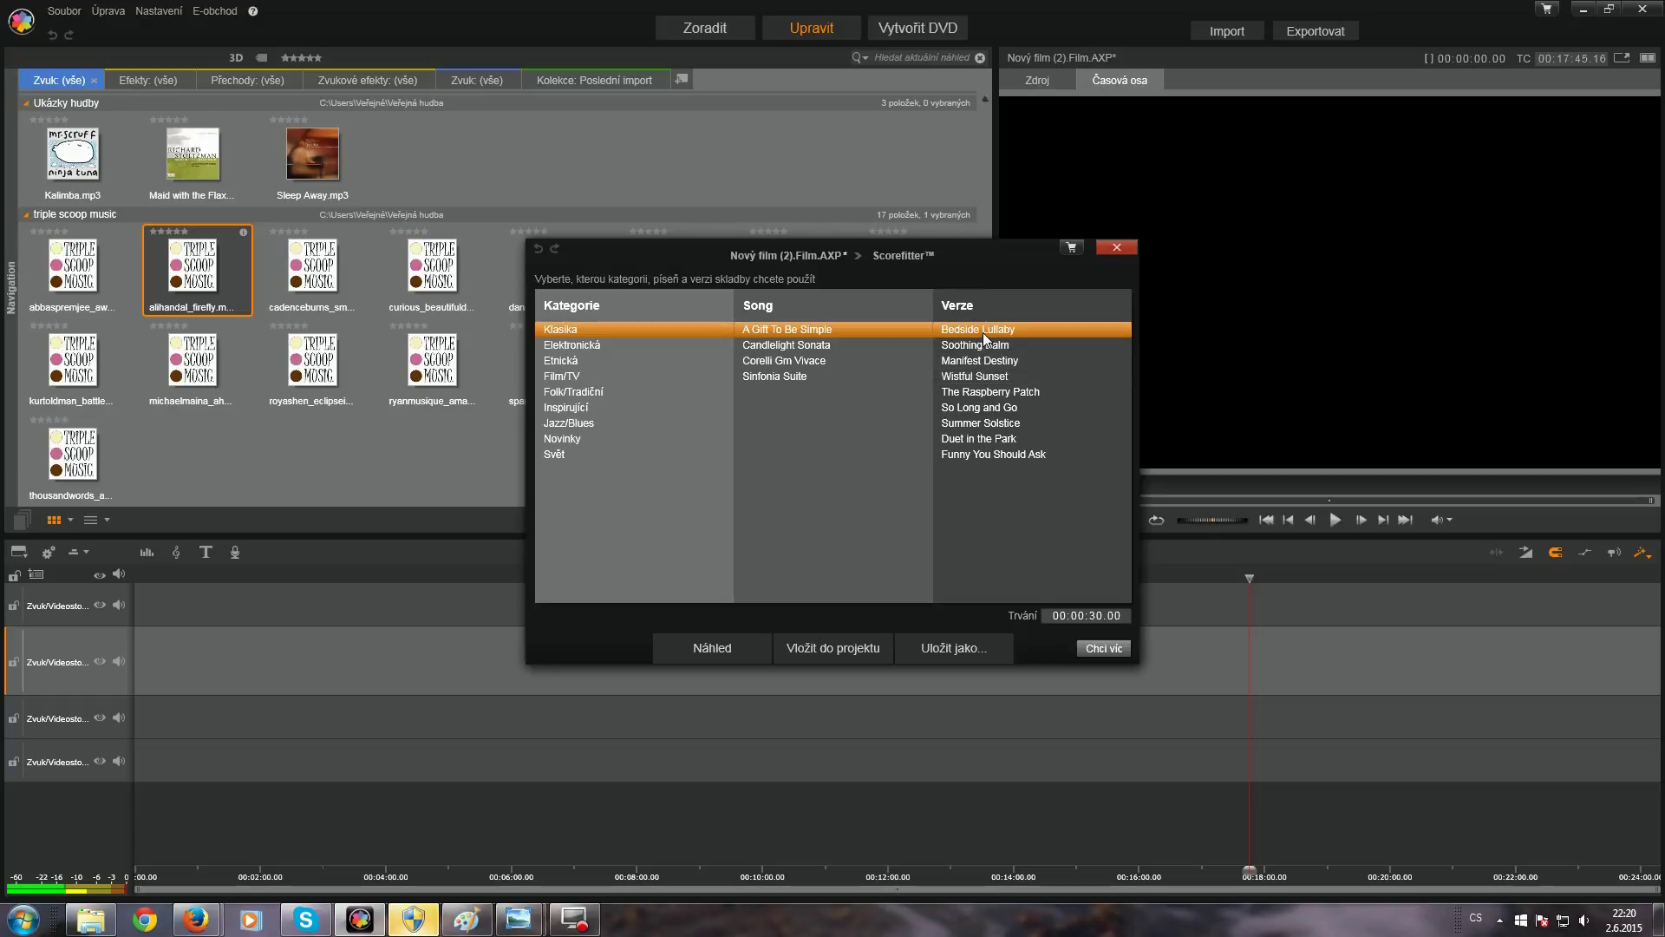
click(737, 646)
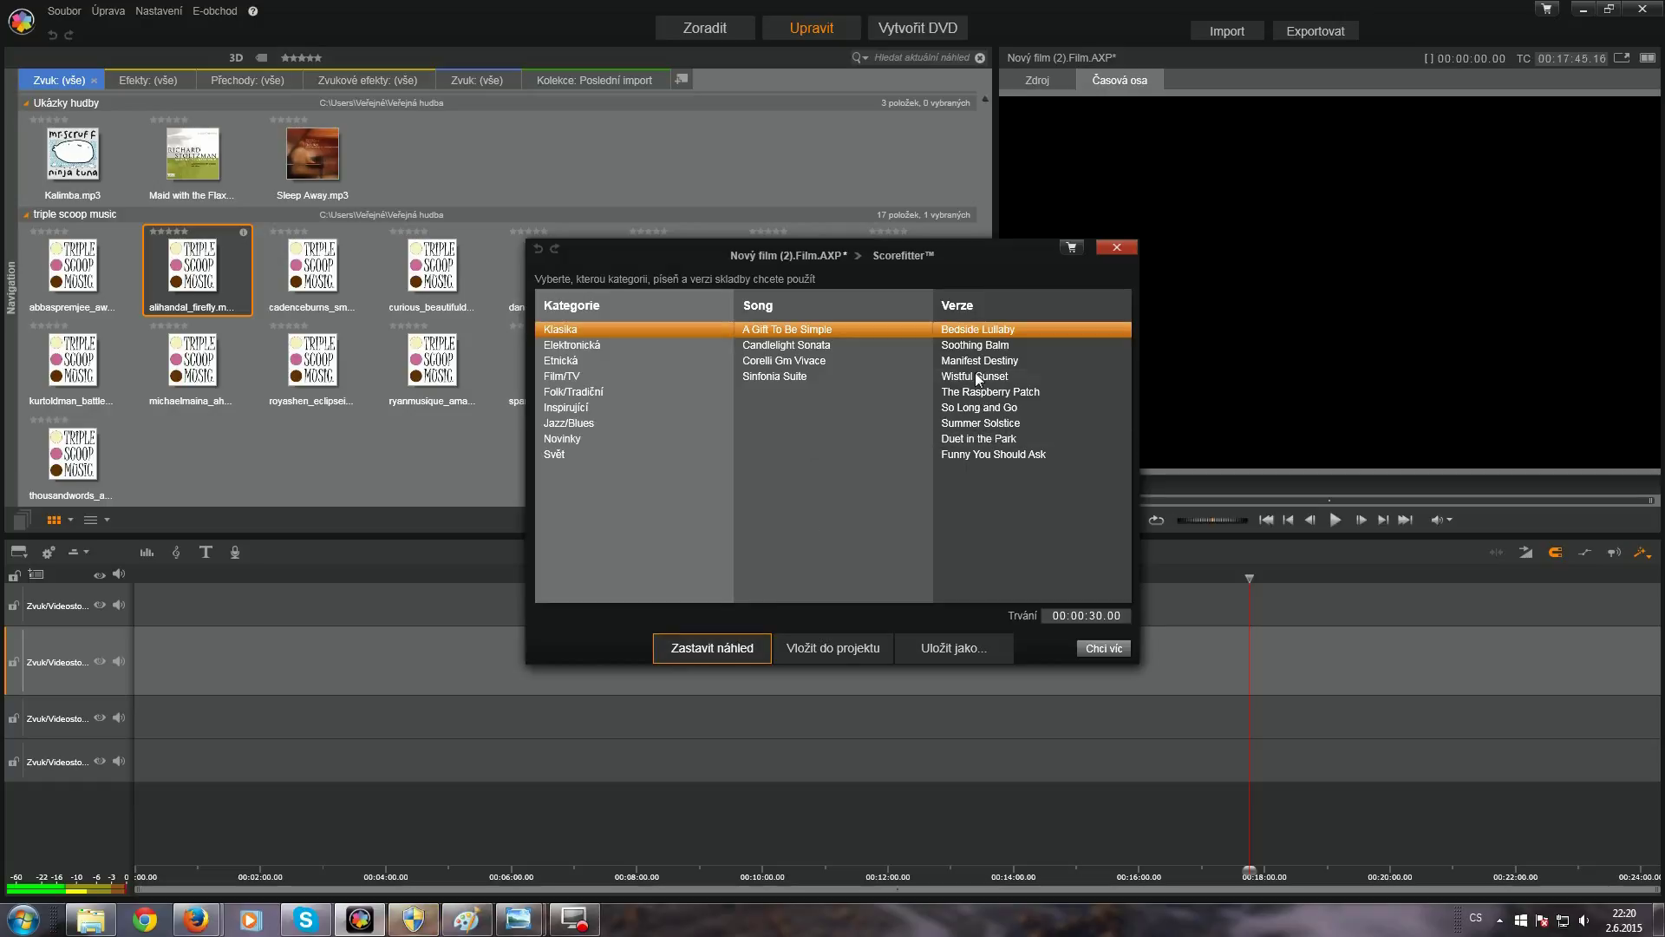
click(975, 345)
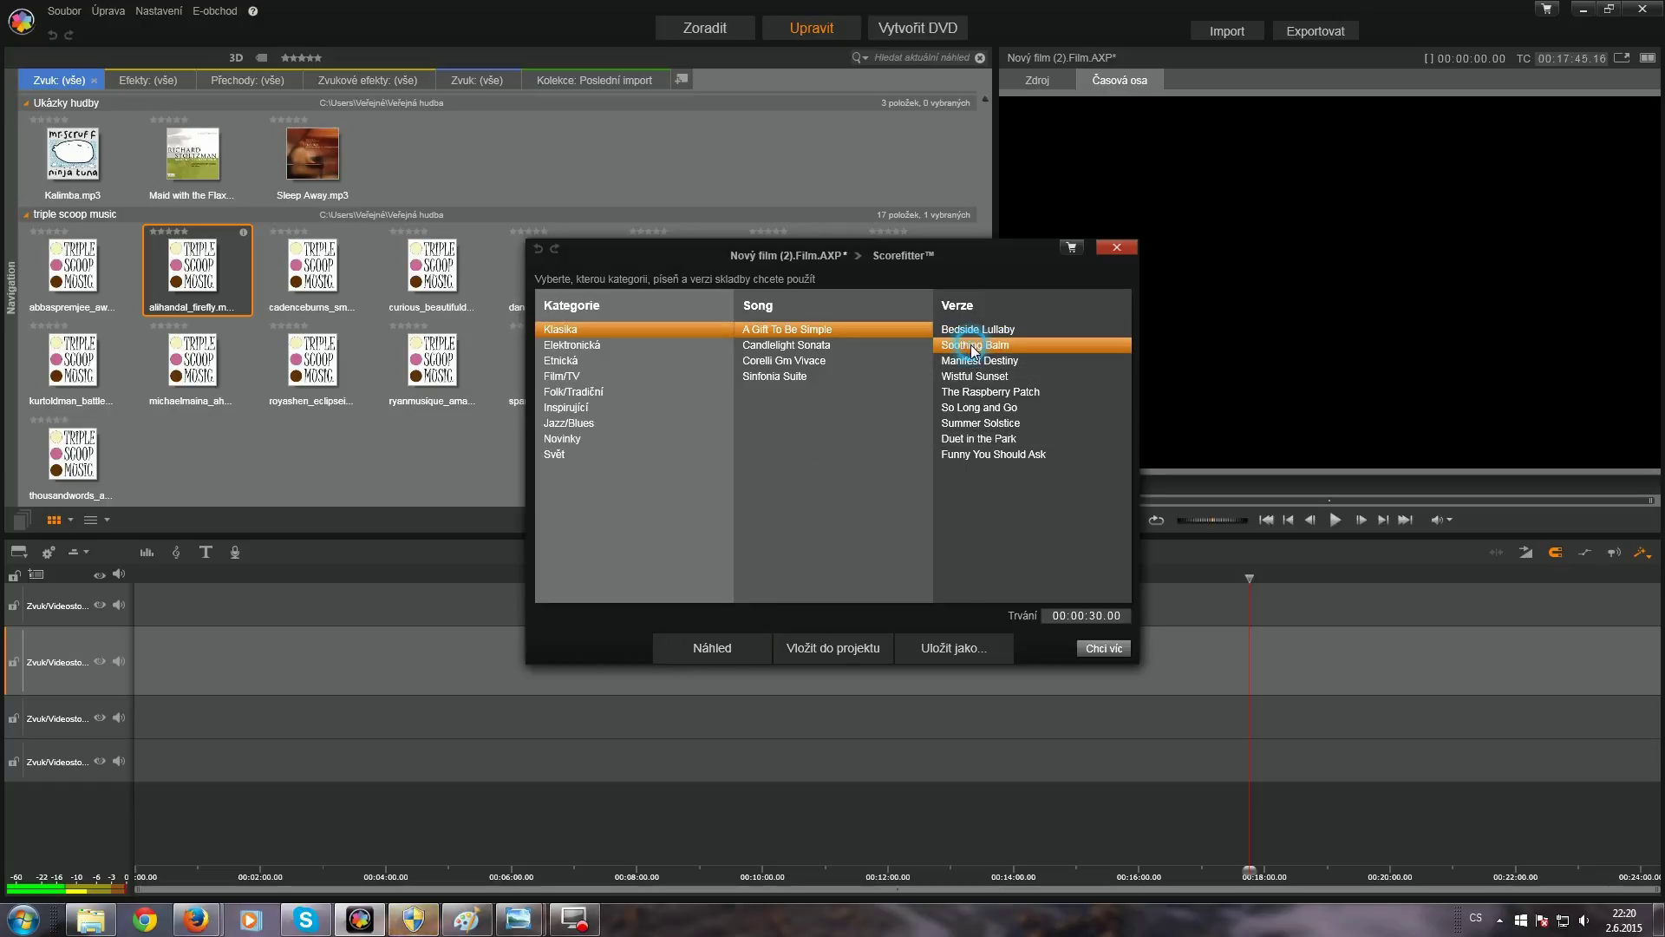
click(702, 657)
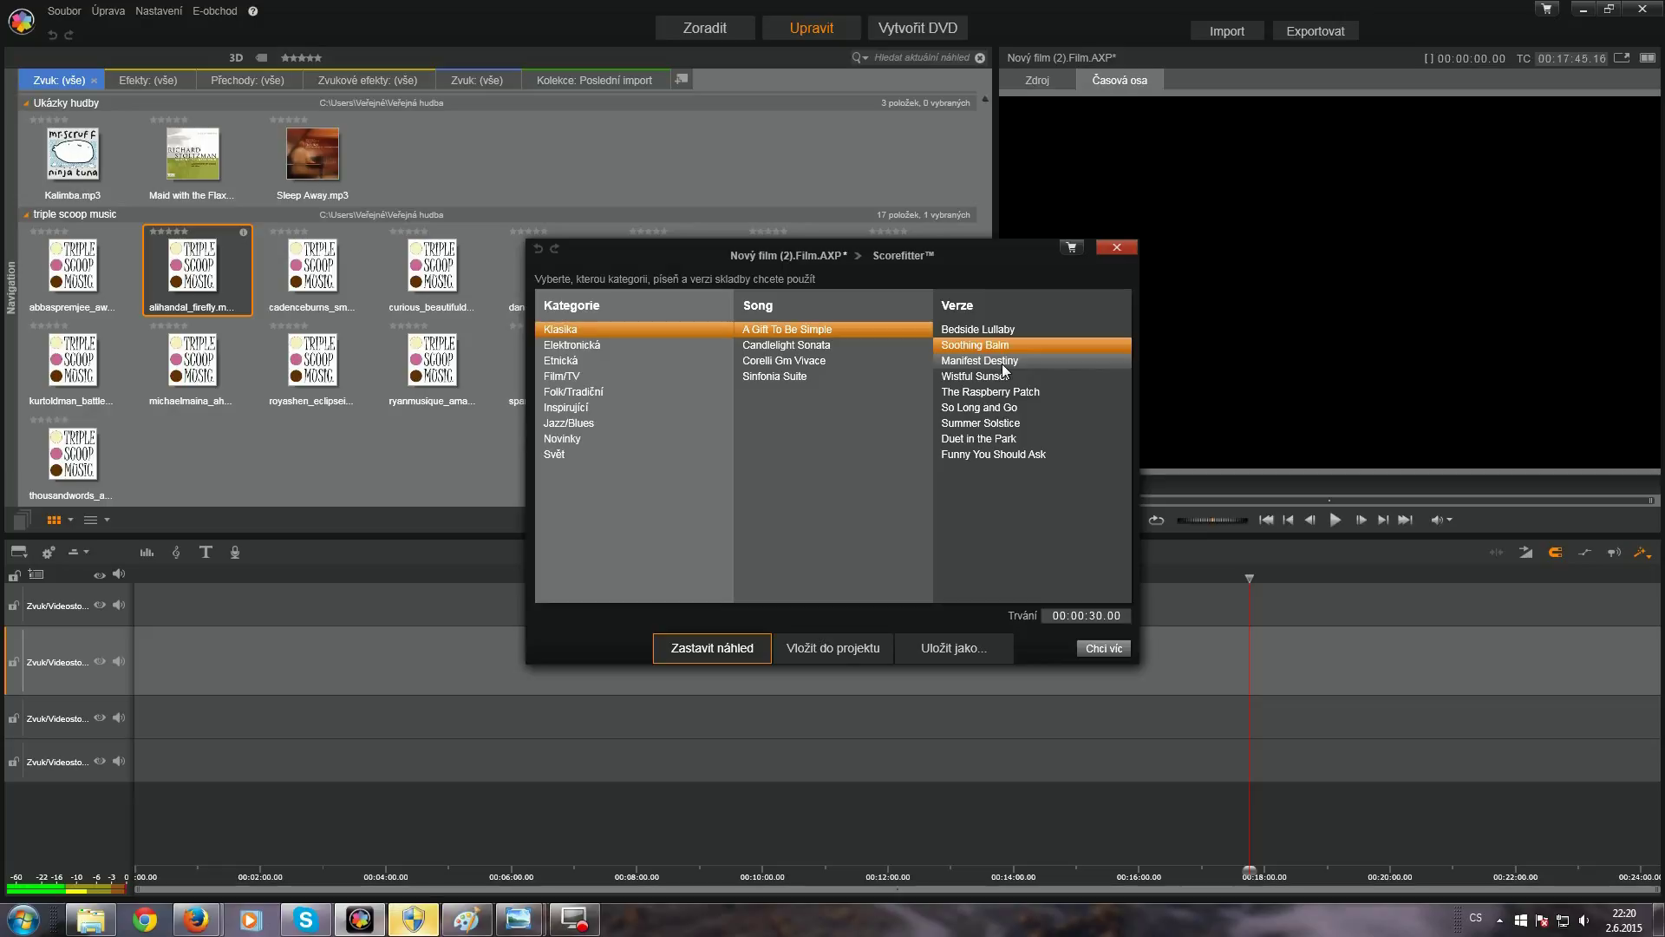
click(1002, 362)
click(720, 647)
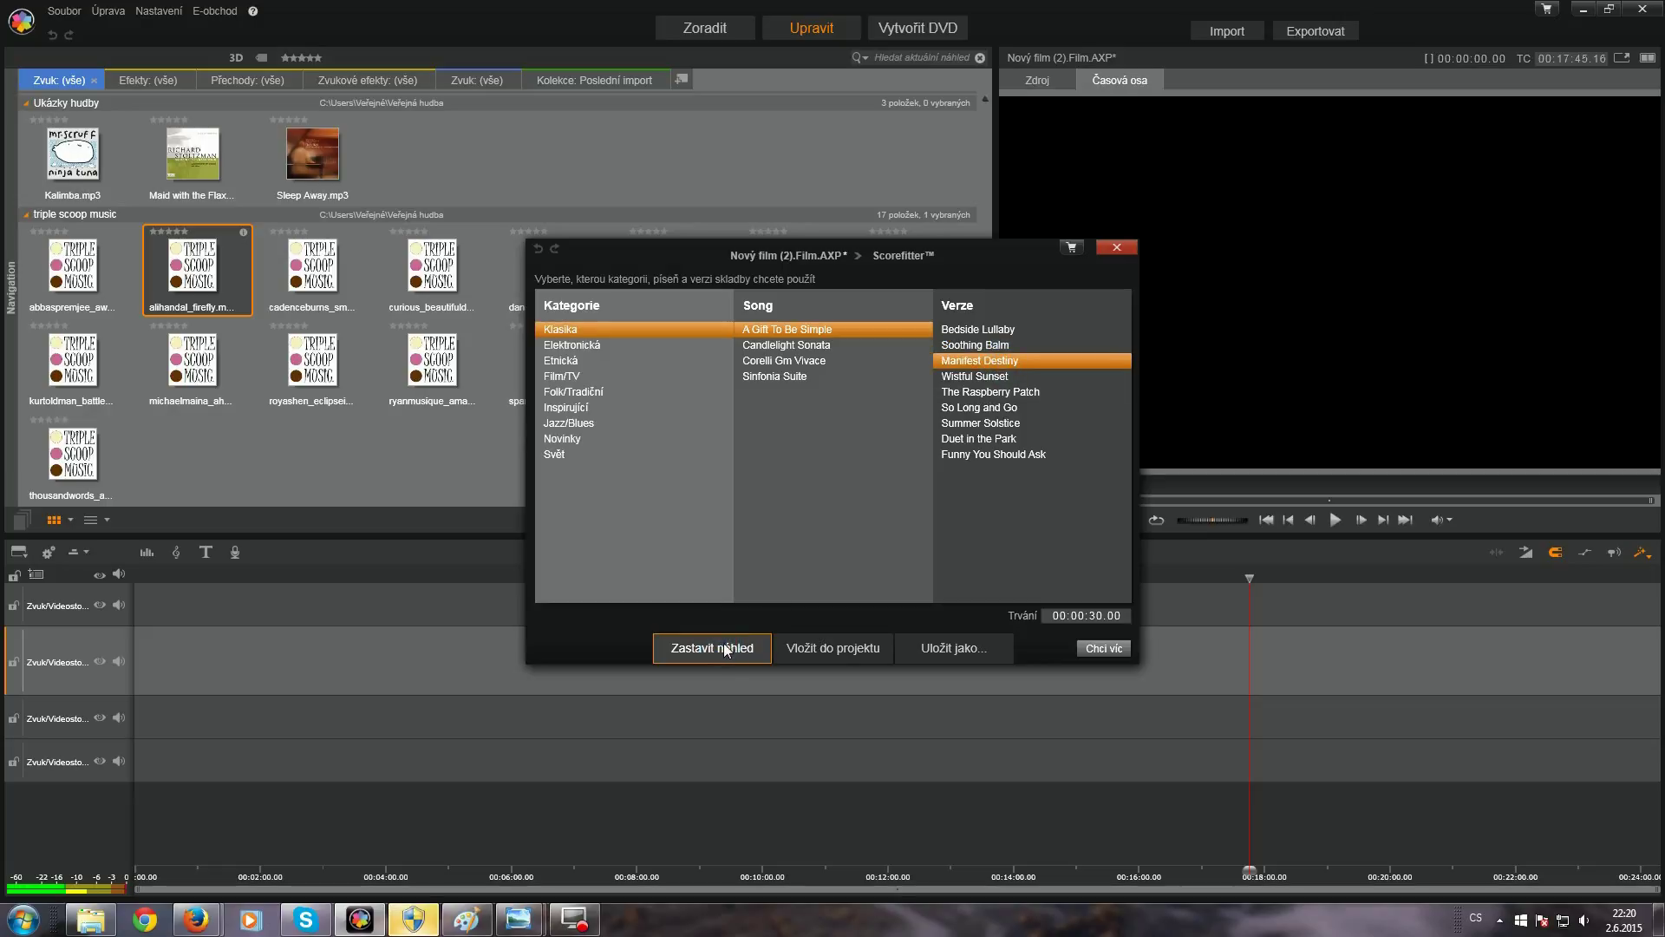
click(1002, 378)
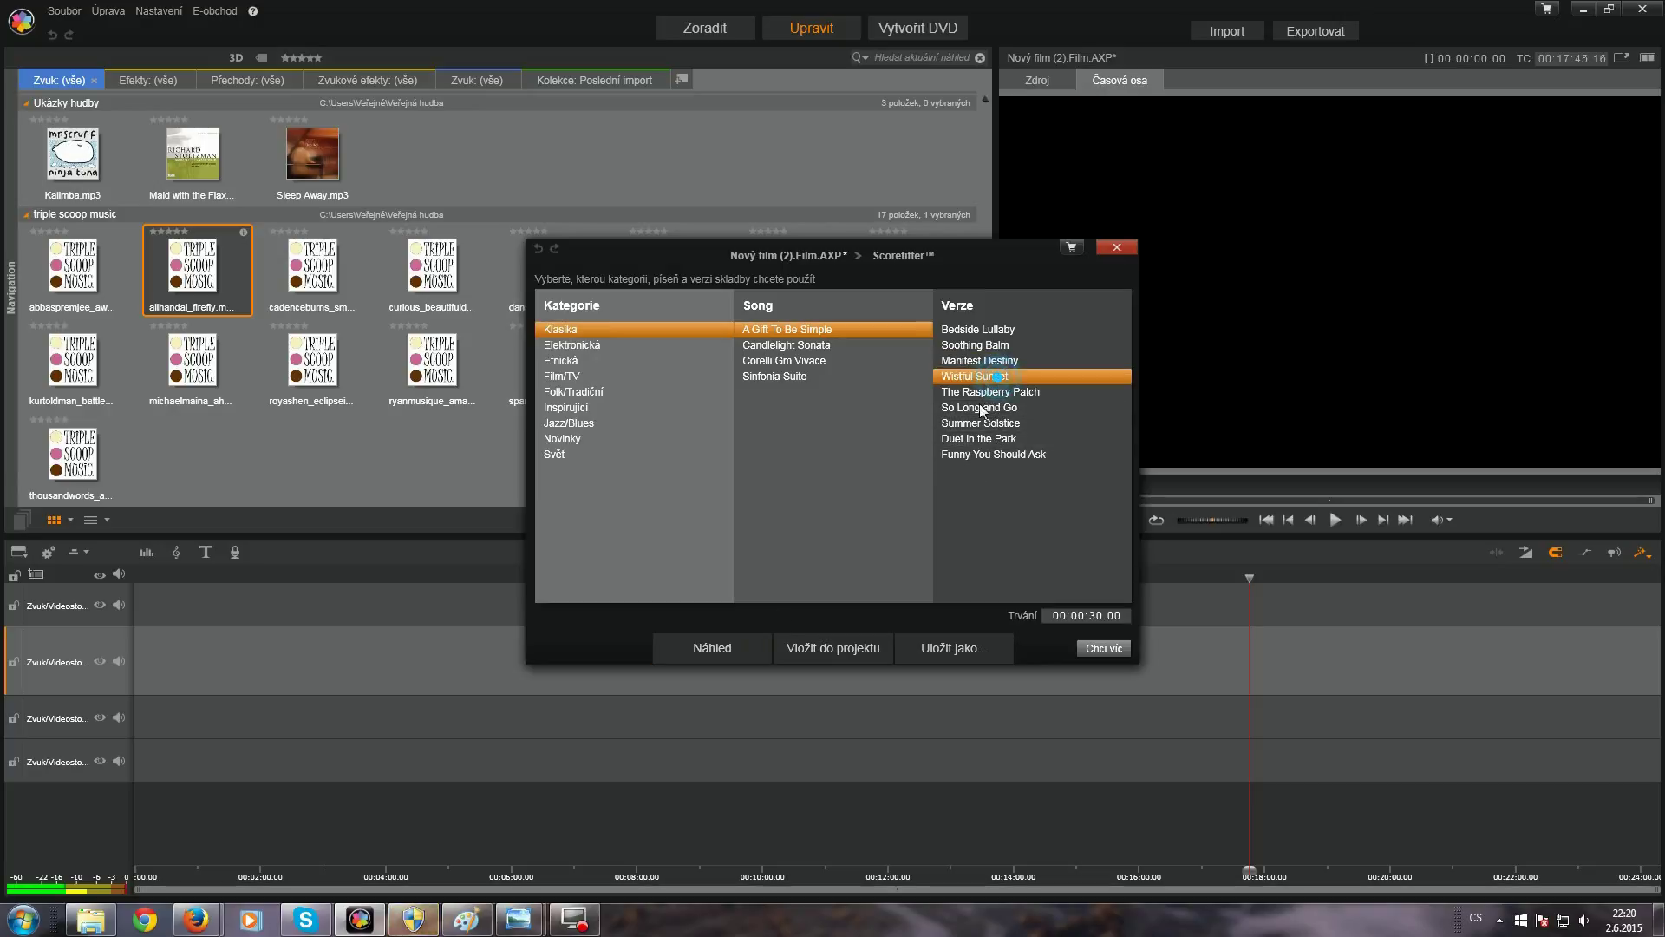
click(690, 656)
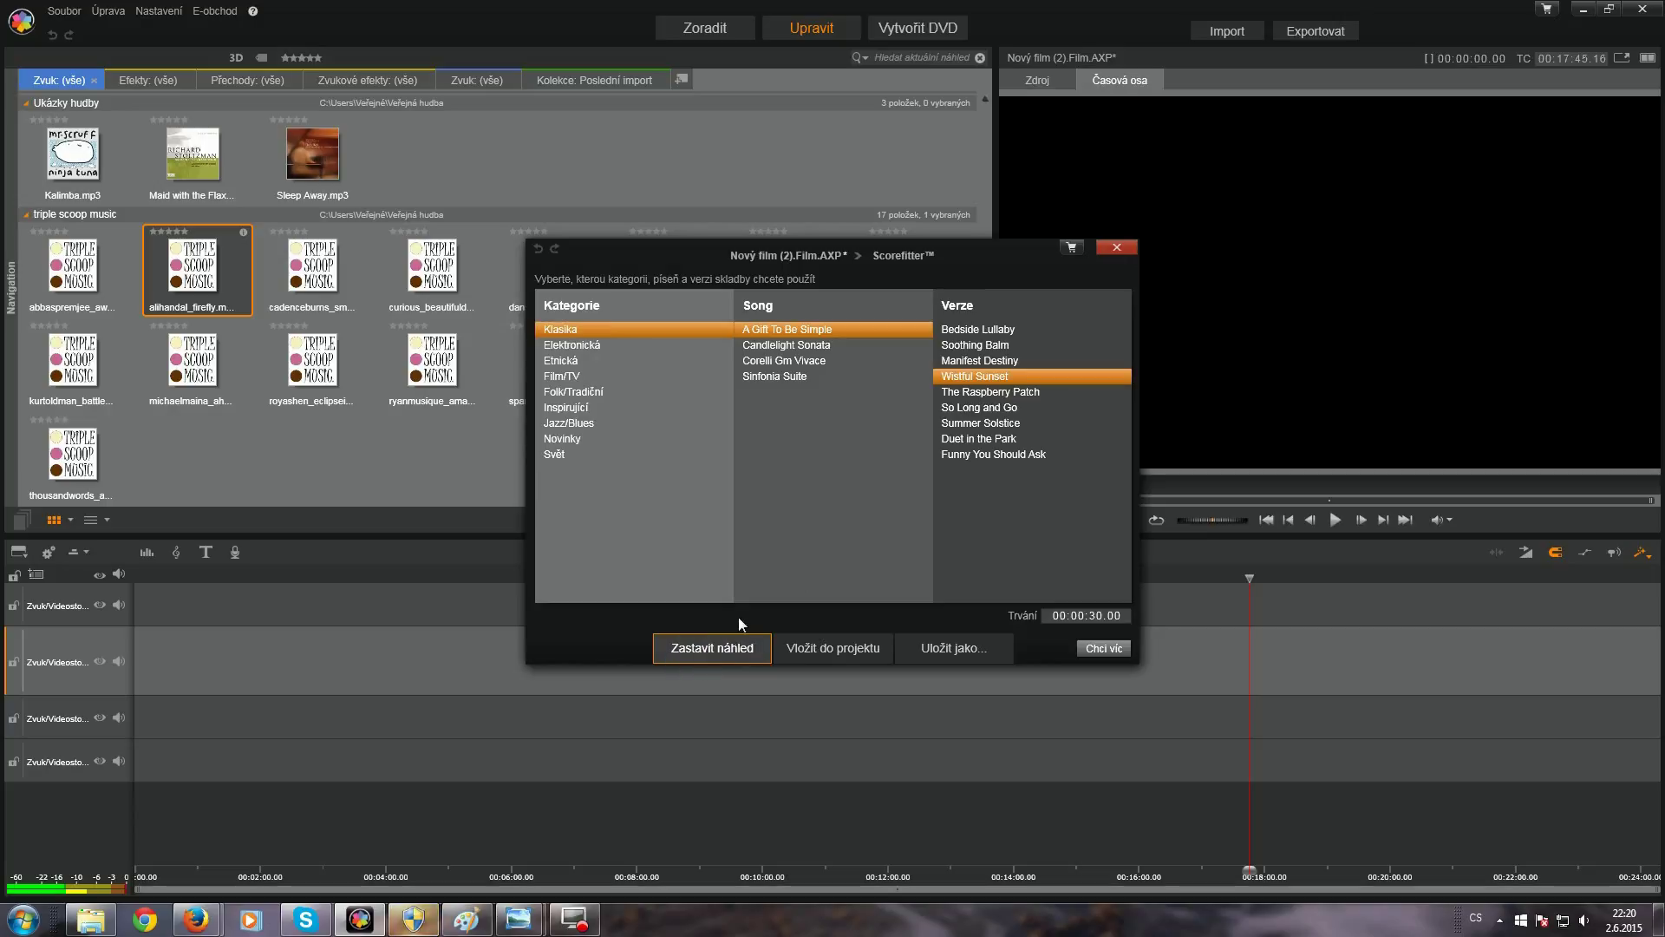
Audition The Raspberry Patch, So Long and Go, Summer Solstice, Duet in the Park and Funny You Should Ask
click(978, 394)
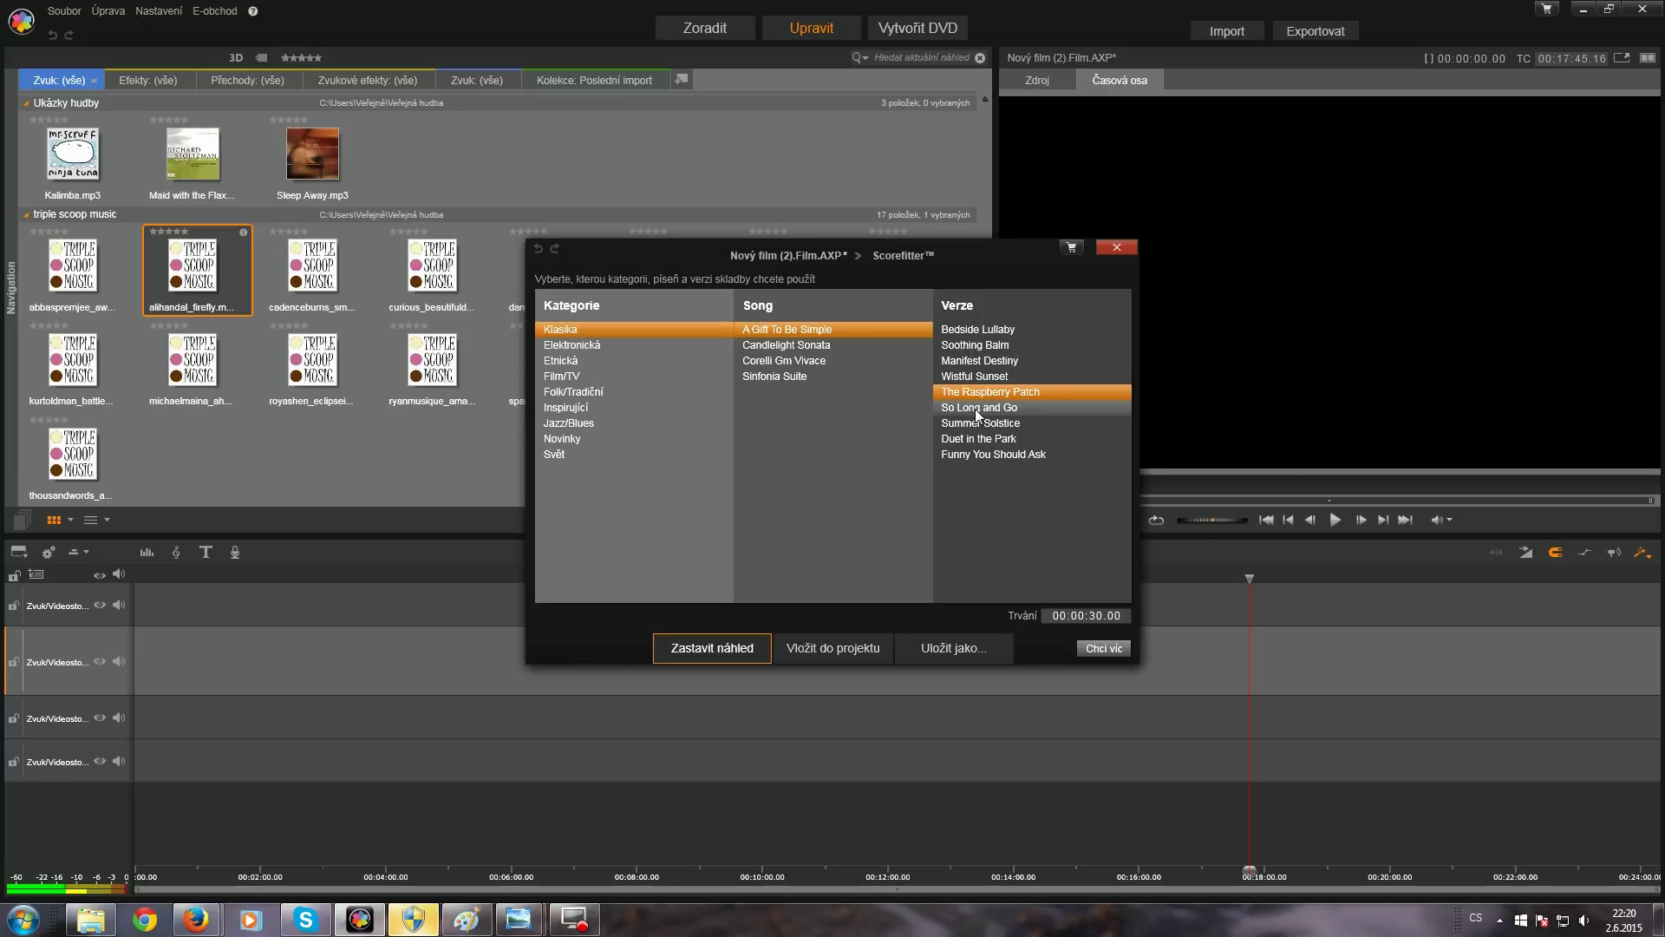
click(975, 408)
click(747, 648)
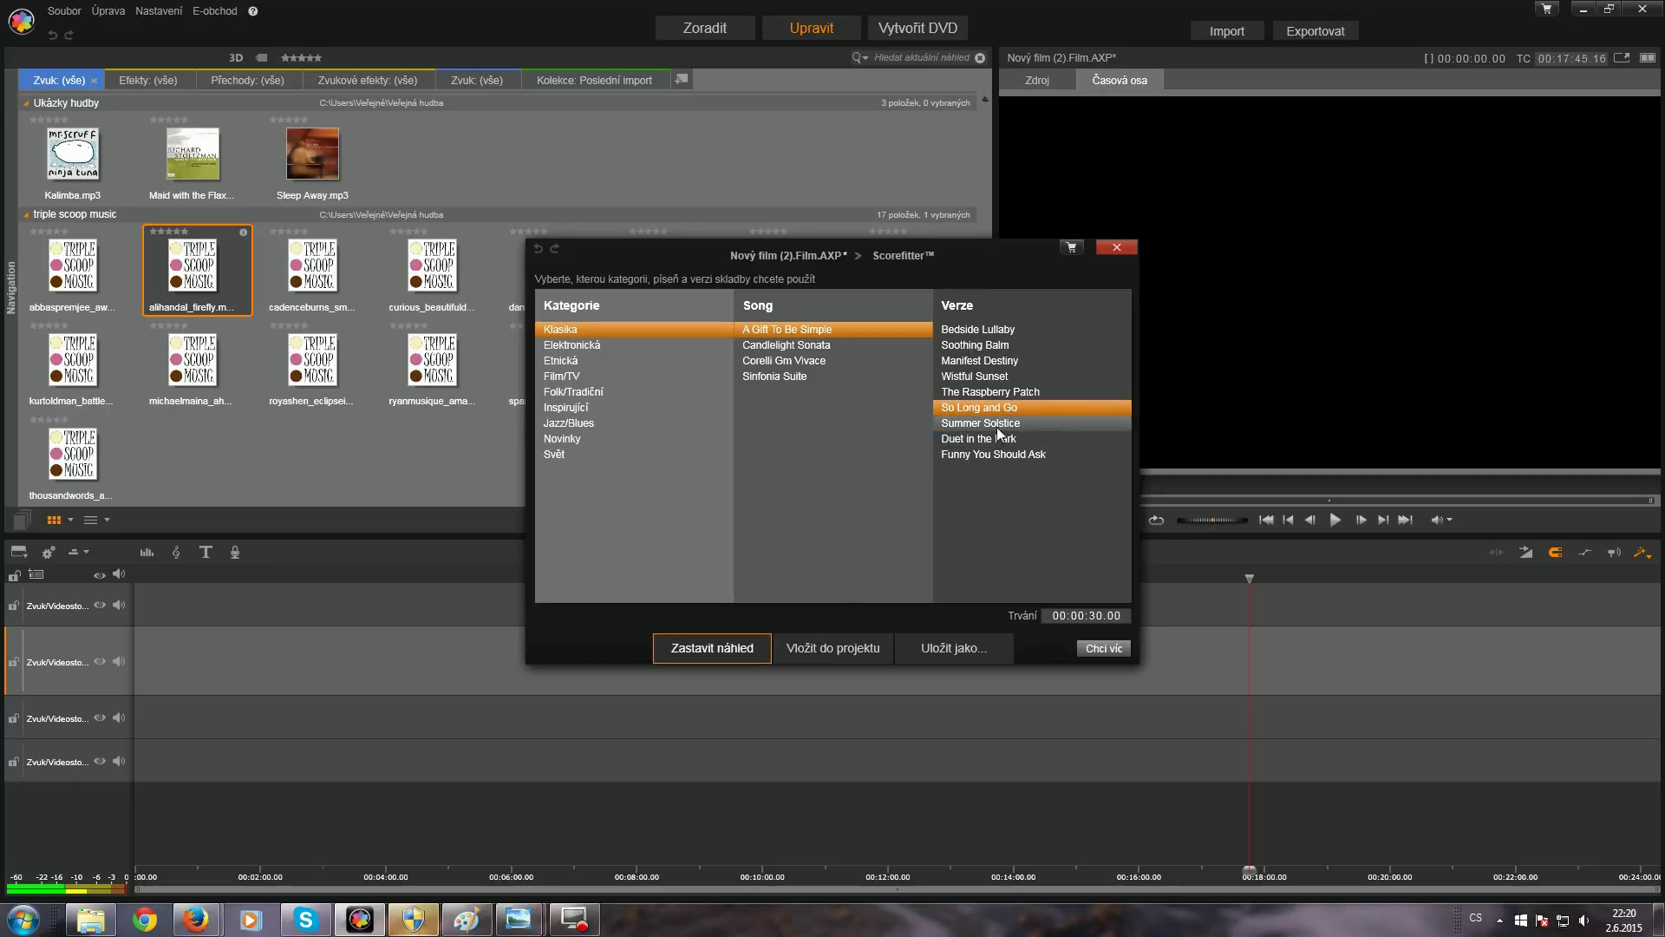
click(998, 425)
click(721, 648)
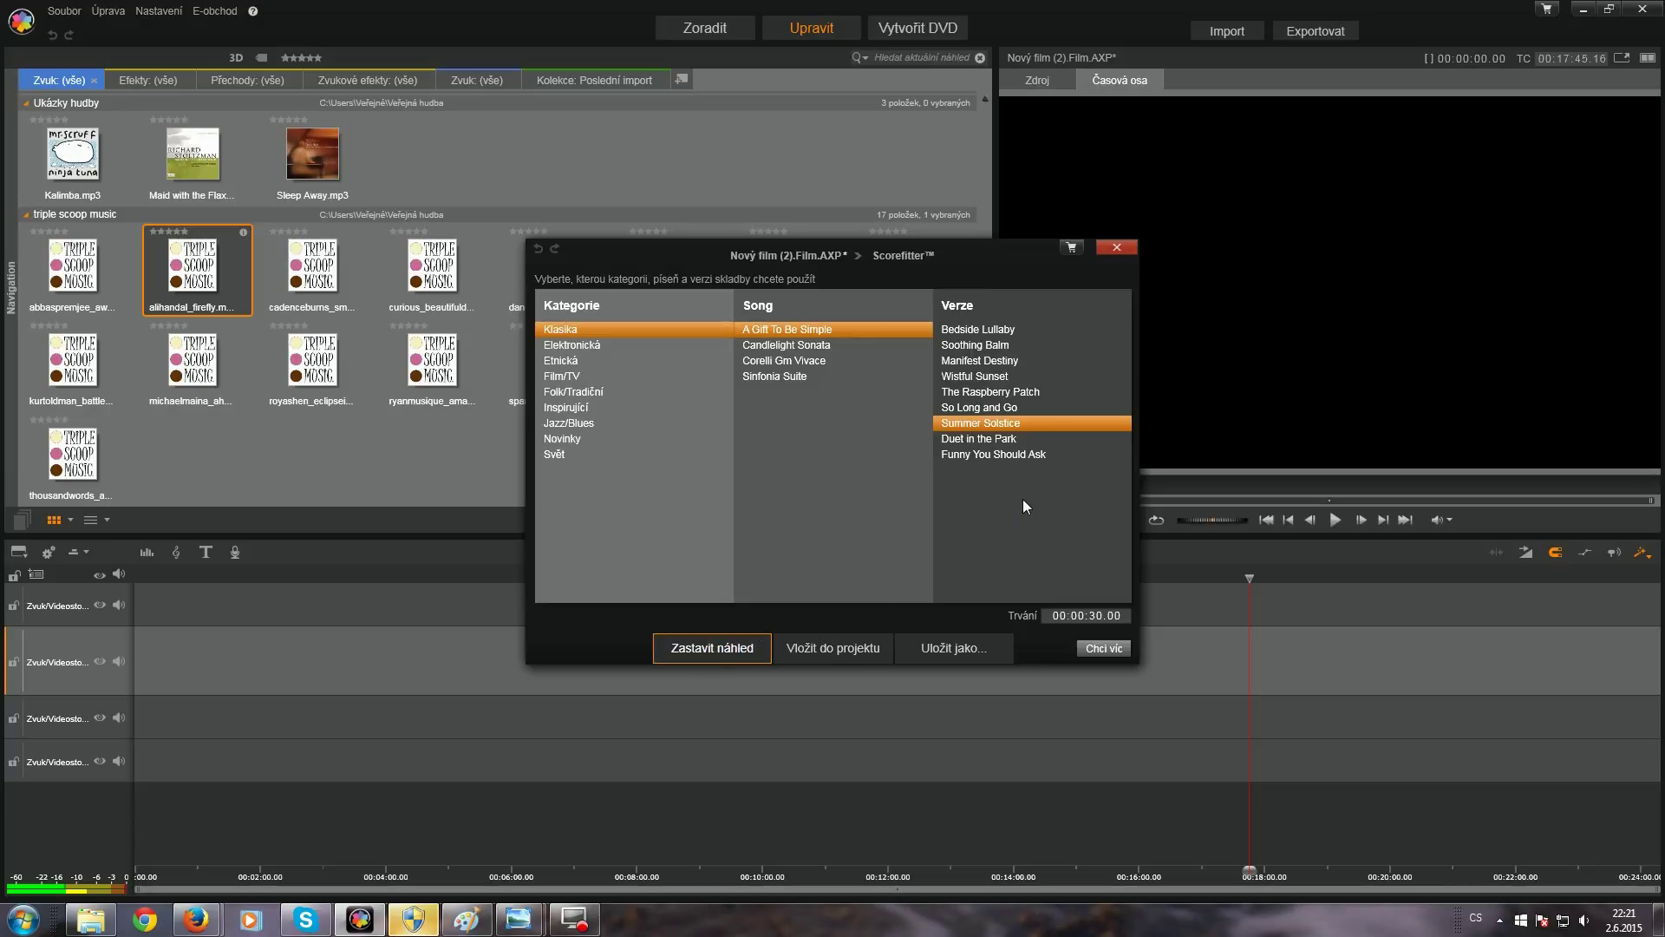
click(978, 440)
click(748, 651)
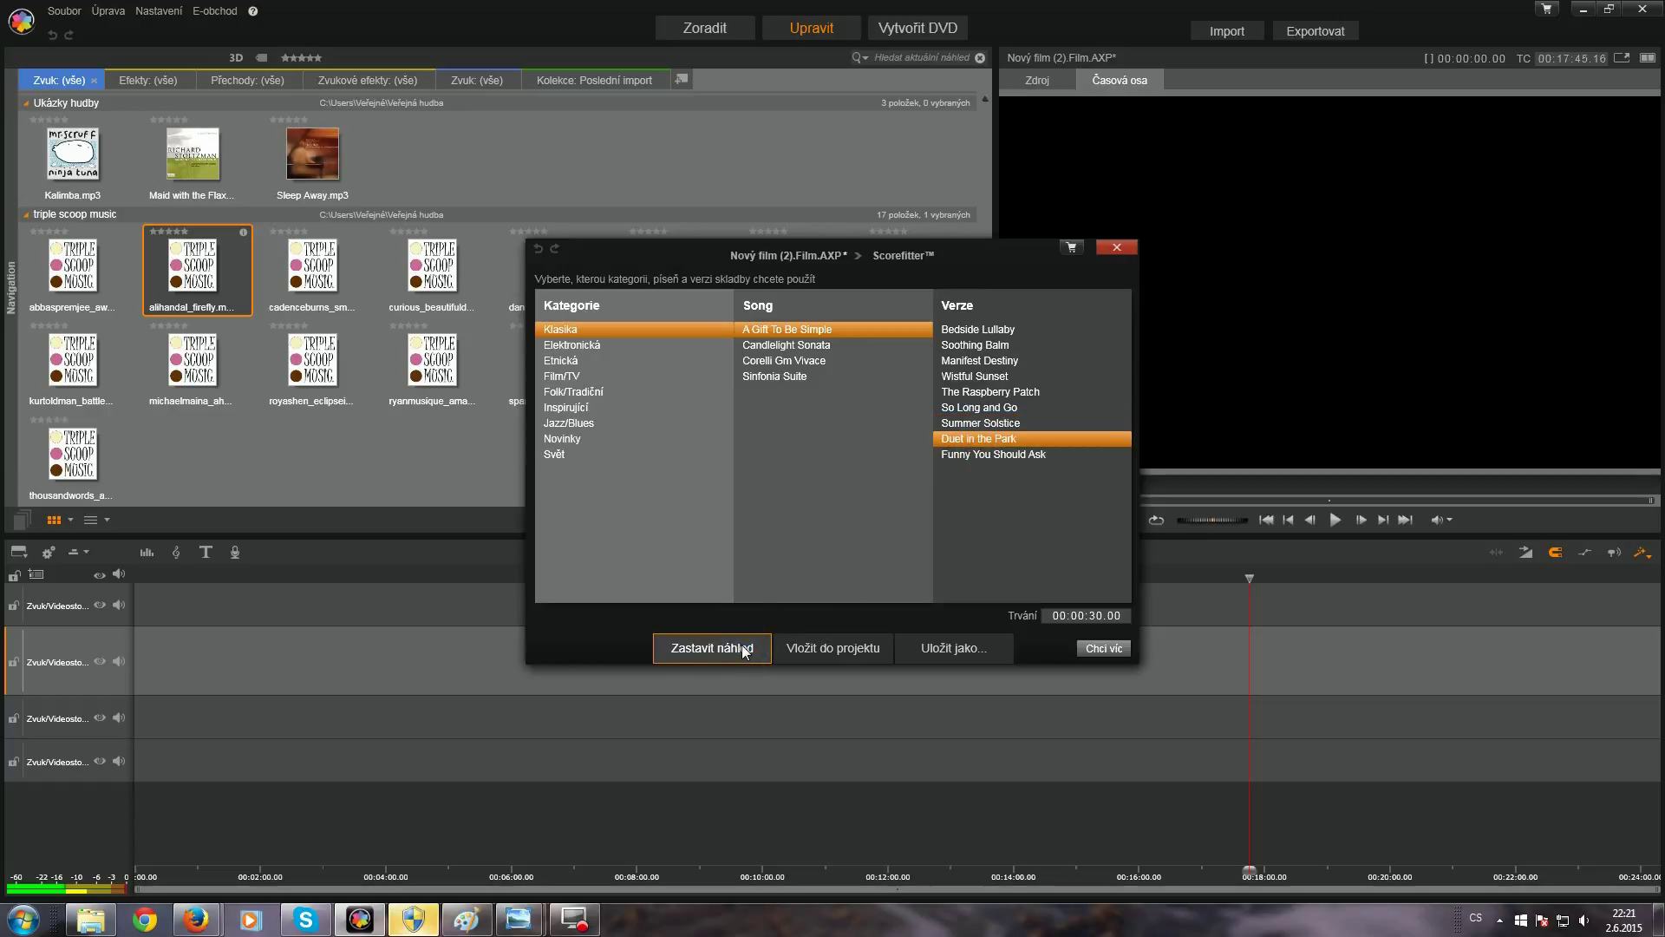
click(1001, 455)
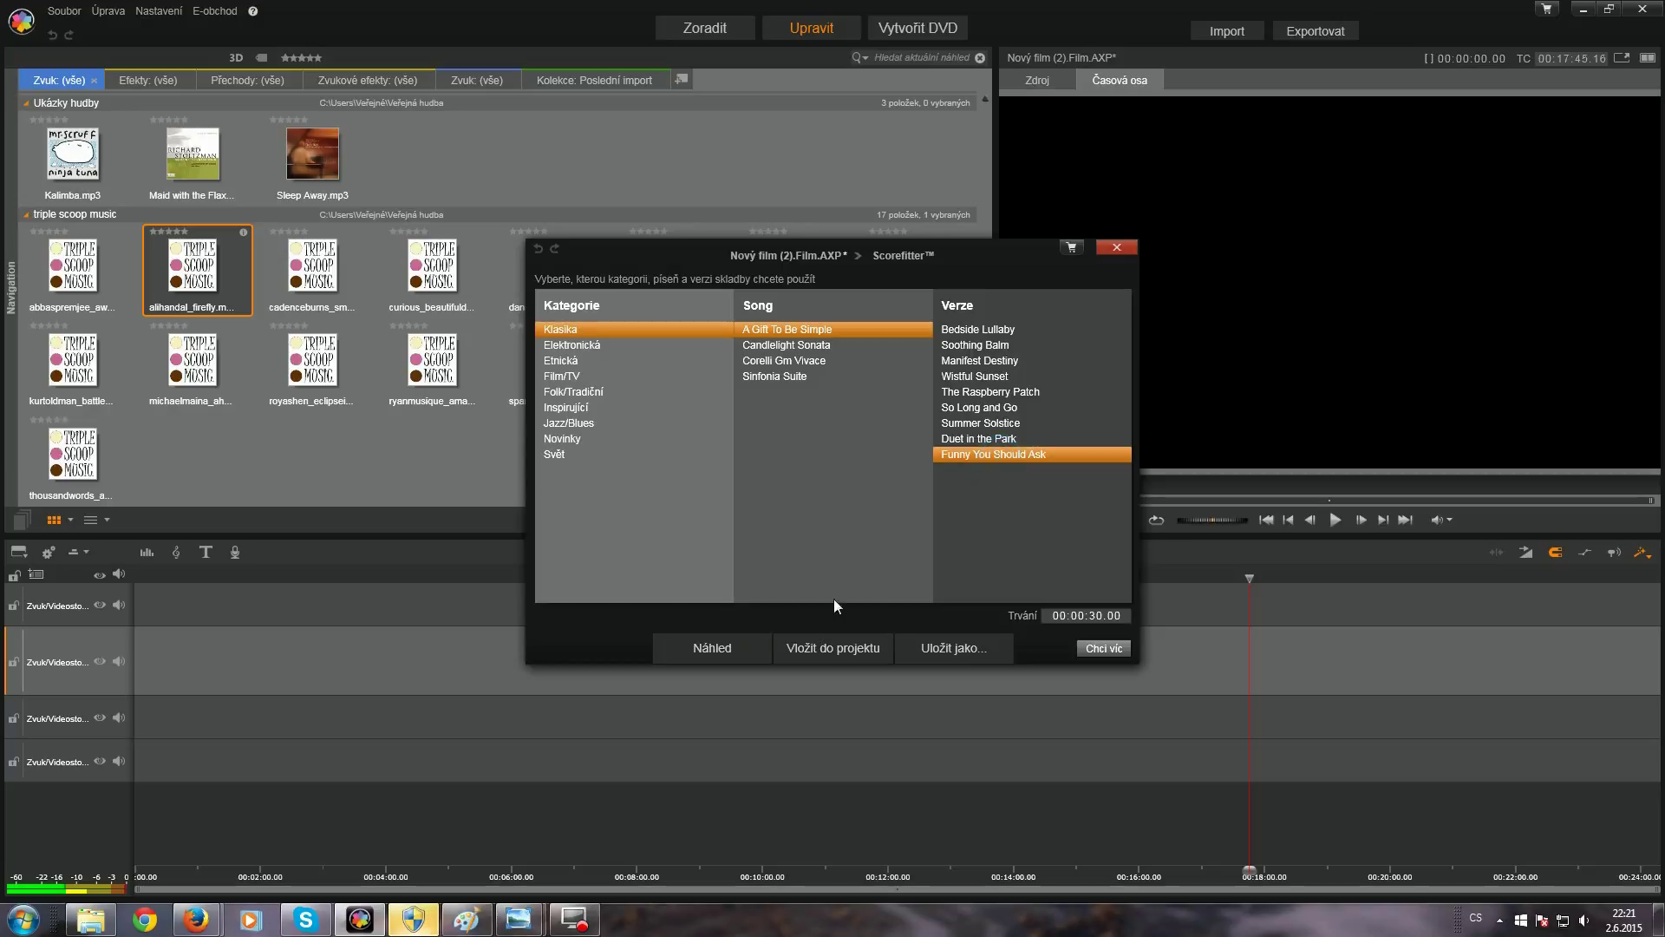
click(721, 650)
Select Candlelight Sonata and preview its Fine Wine and Wedding Reception versions
mouse_move(816, 345)
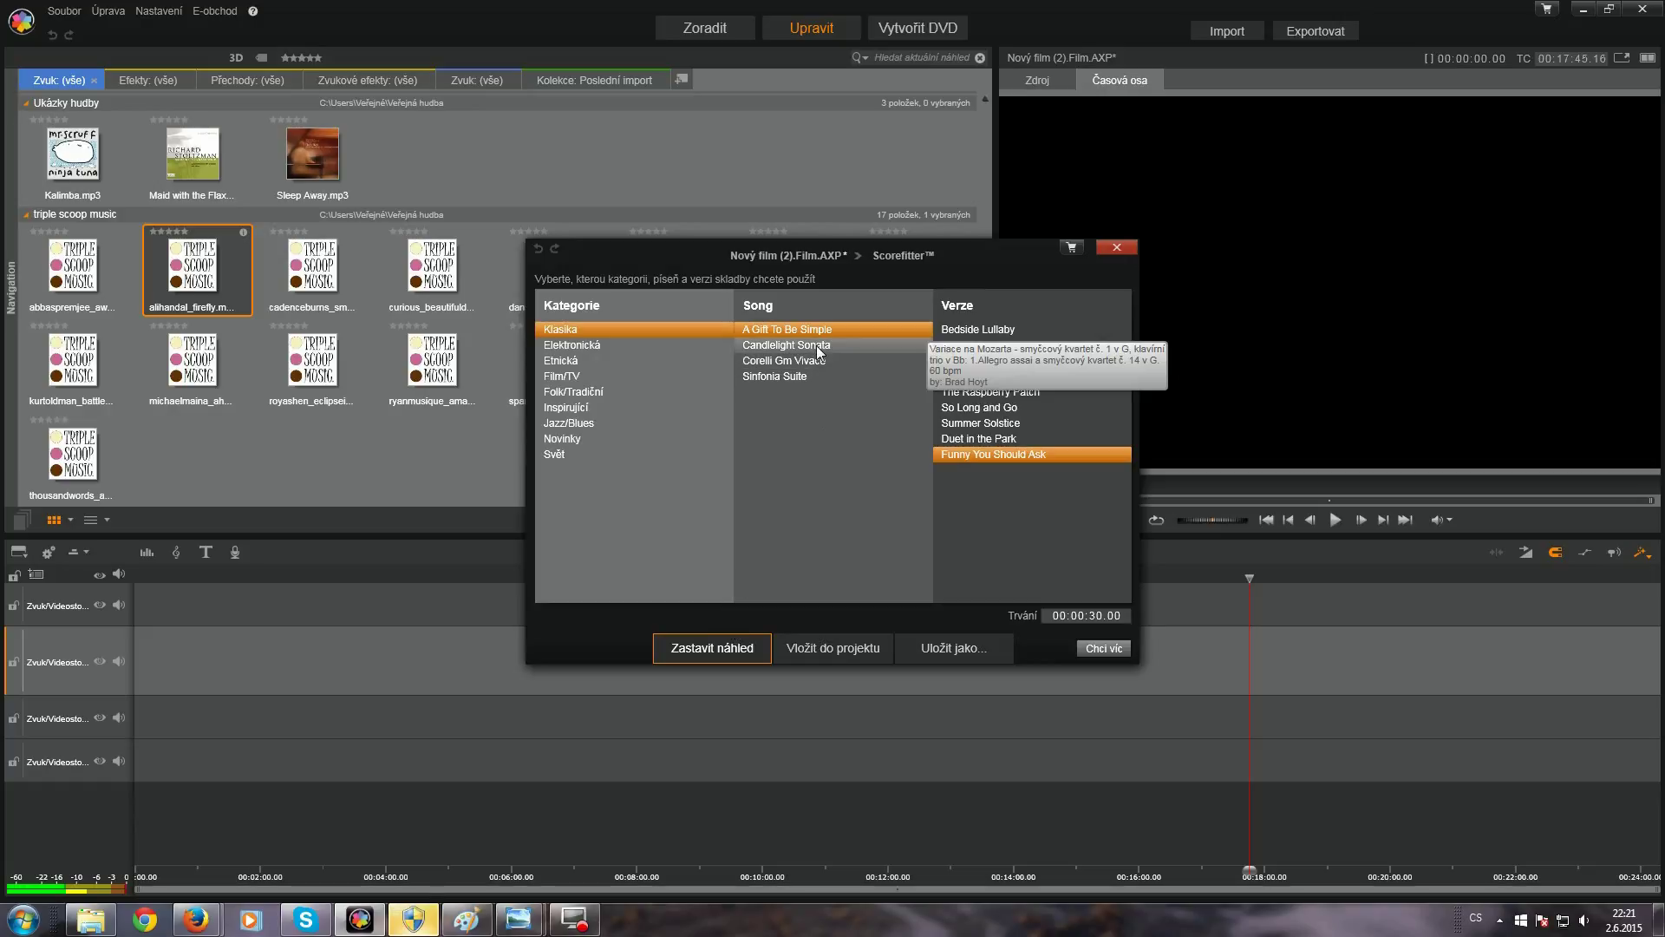
click(819, 346)
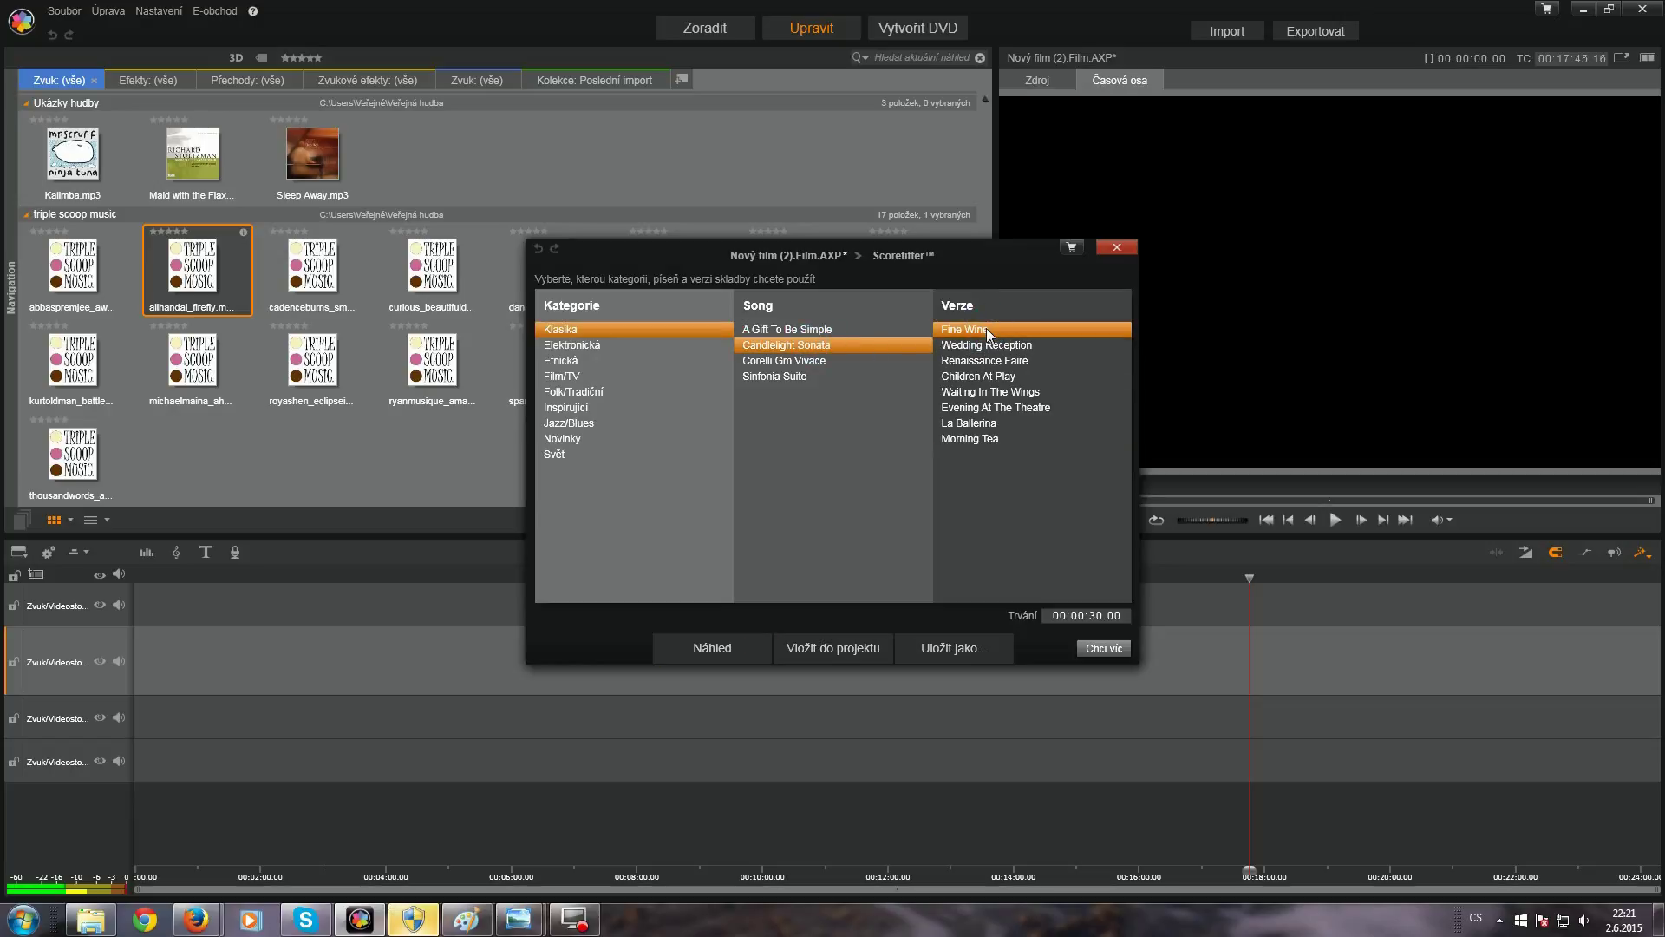
click(727, 655)
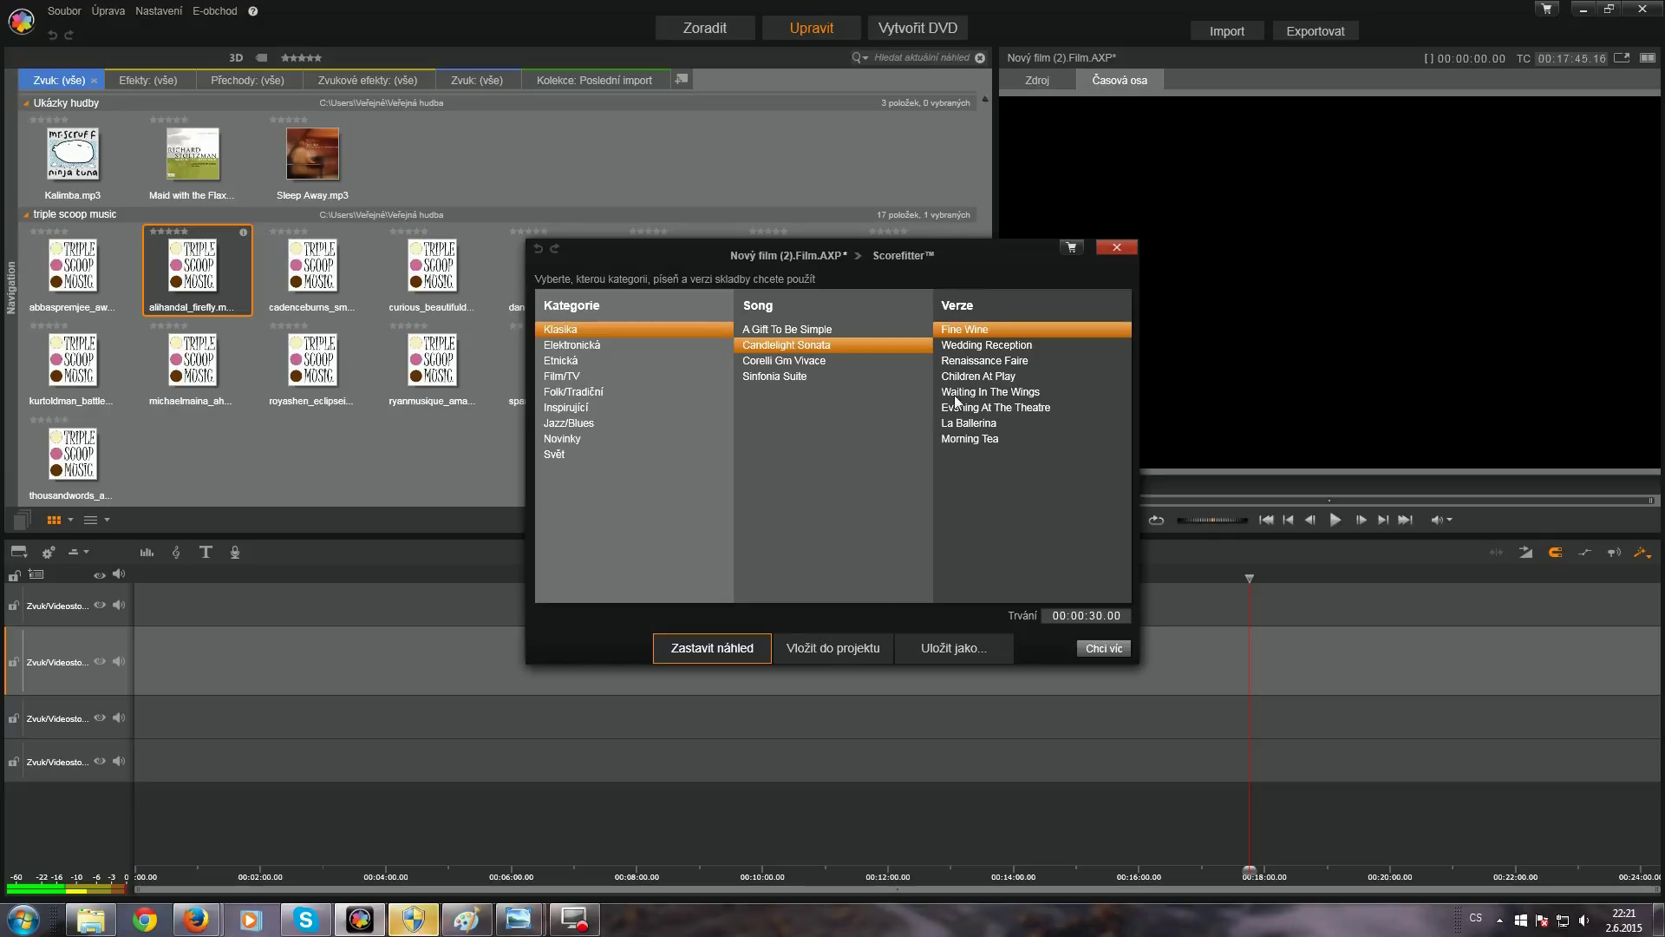
click(977, 346)
click(707, 647)
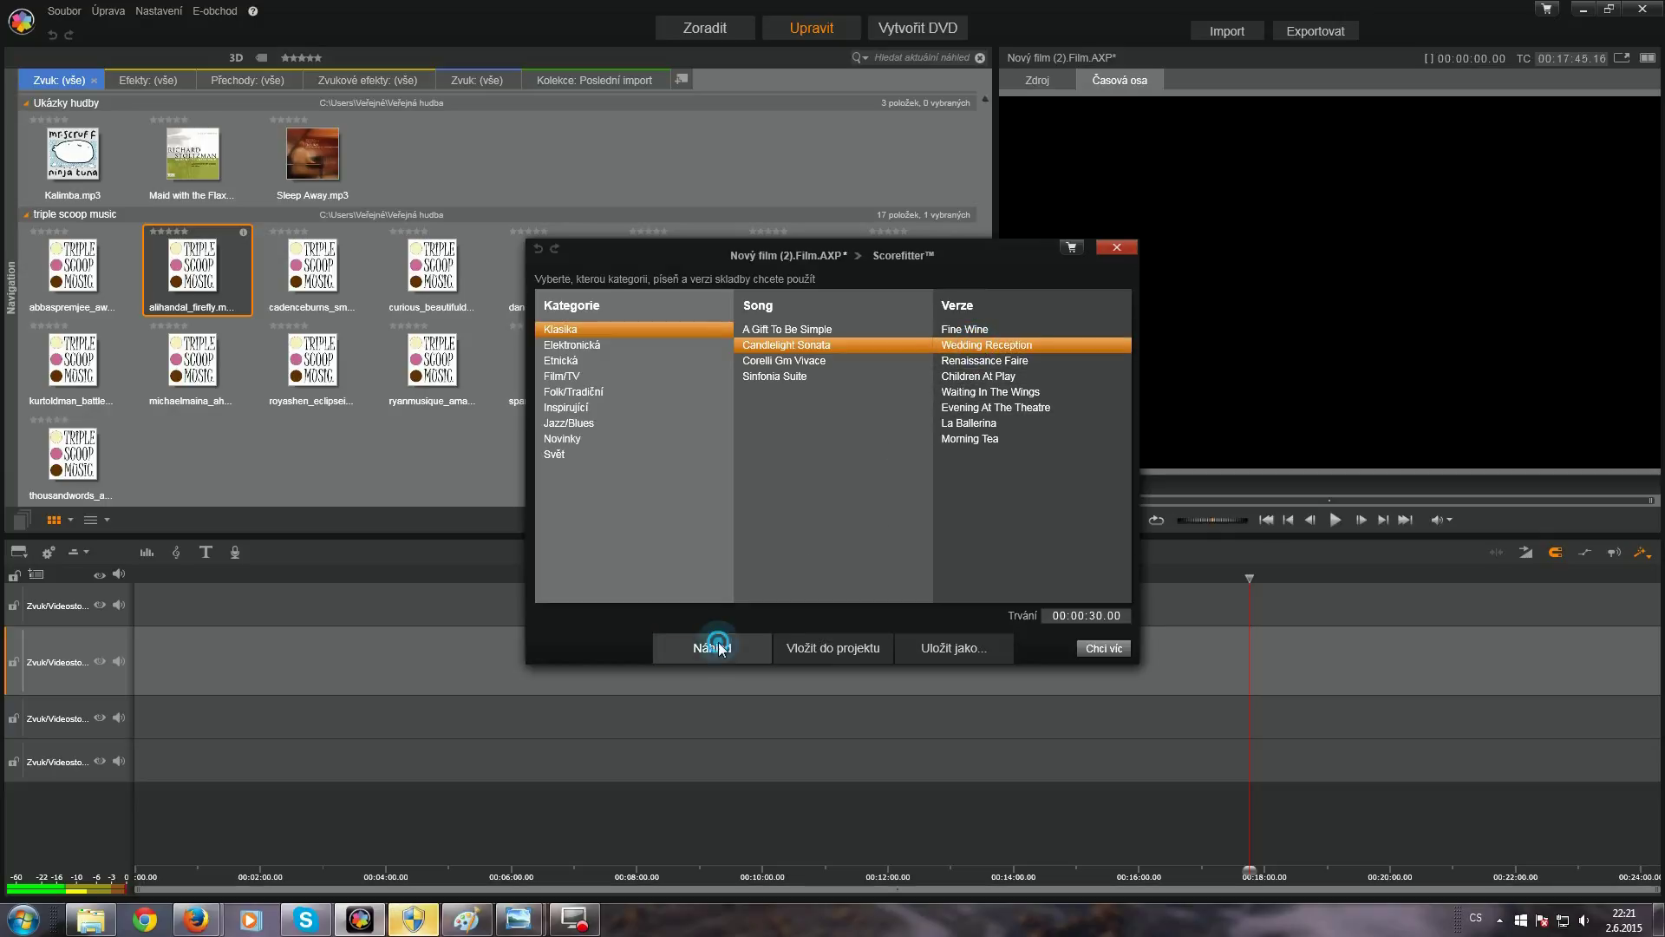
Audition Renaissance Faire, Children At Play, Waiting In The Wings, Evening At The Theatre, La Ballerina and Morning Tea
click(1000, 357)
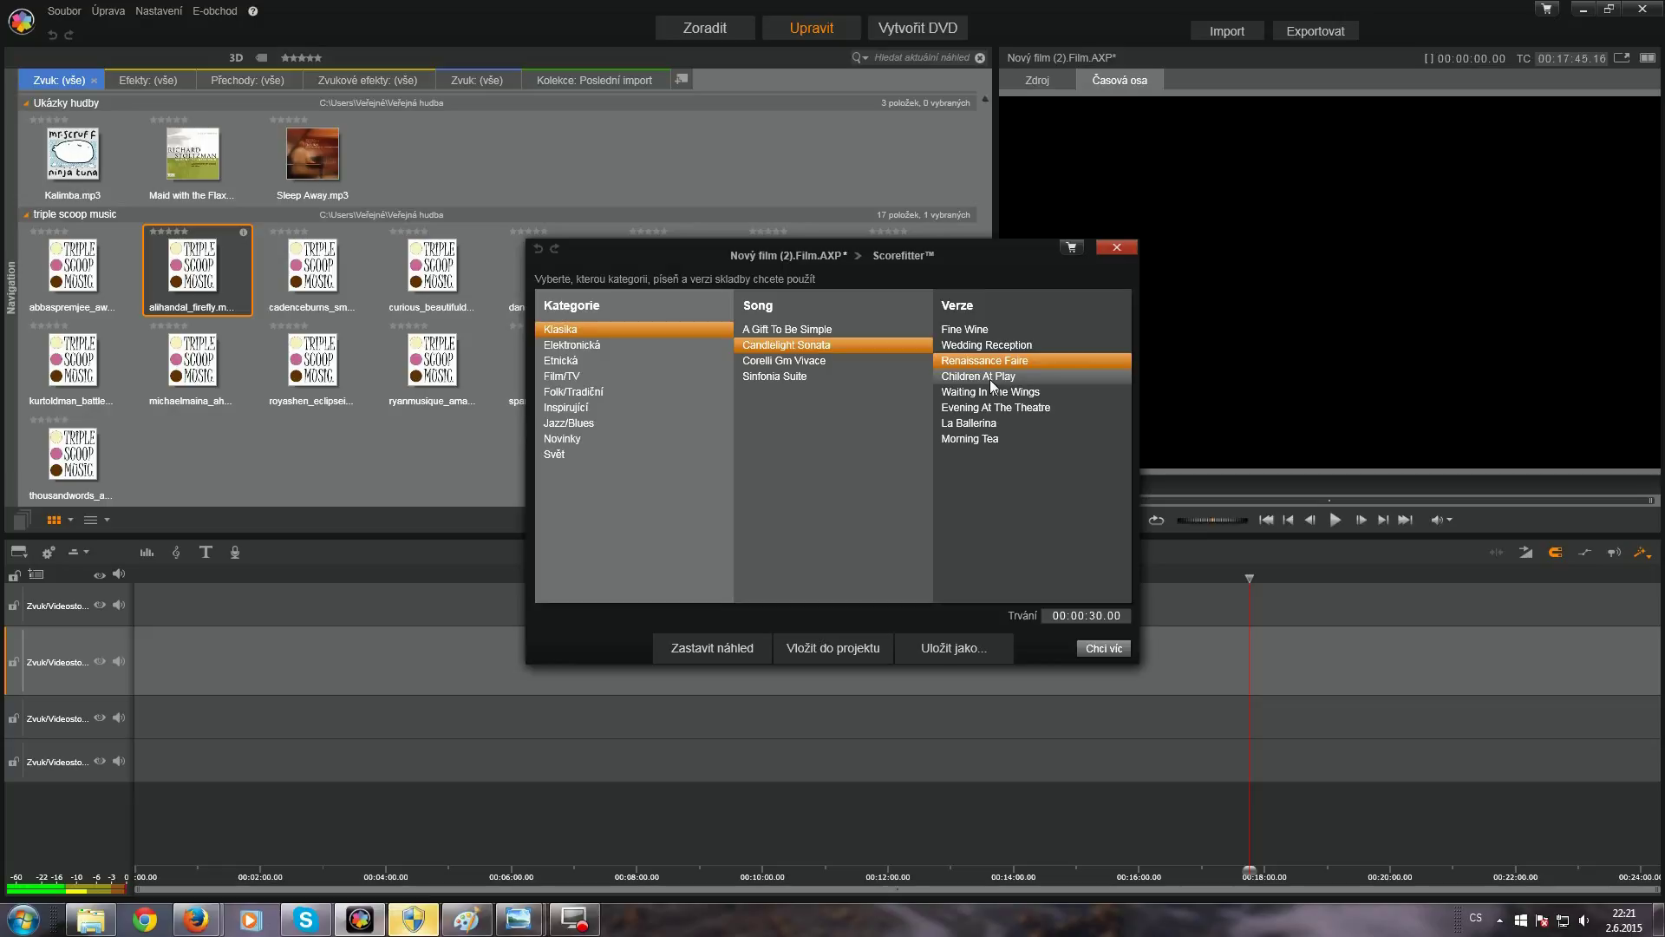
click(991, 378)
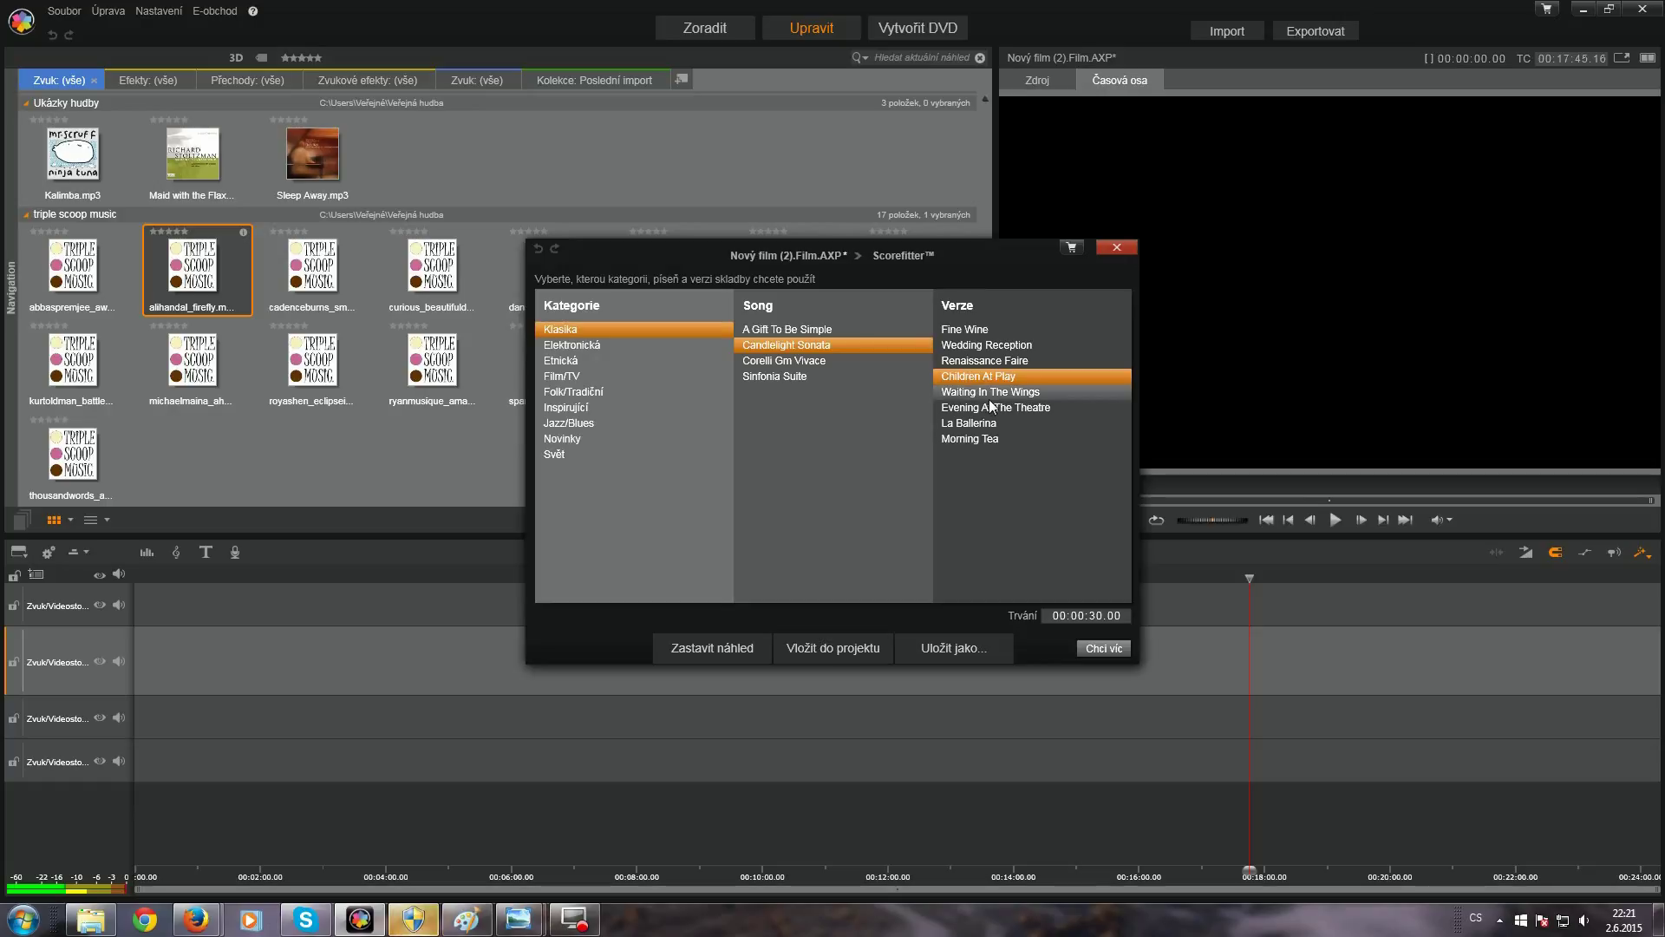
click(991, 394)
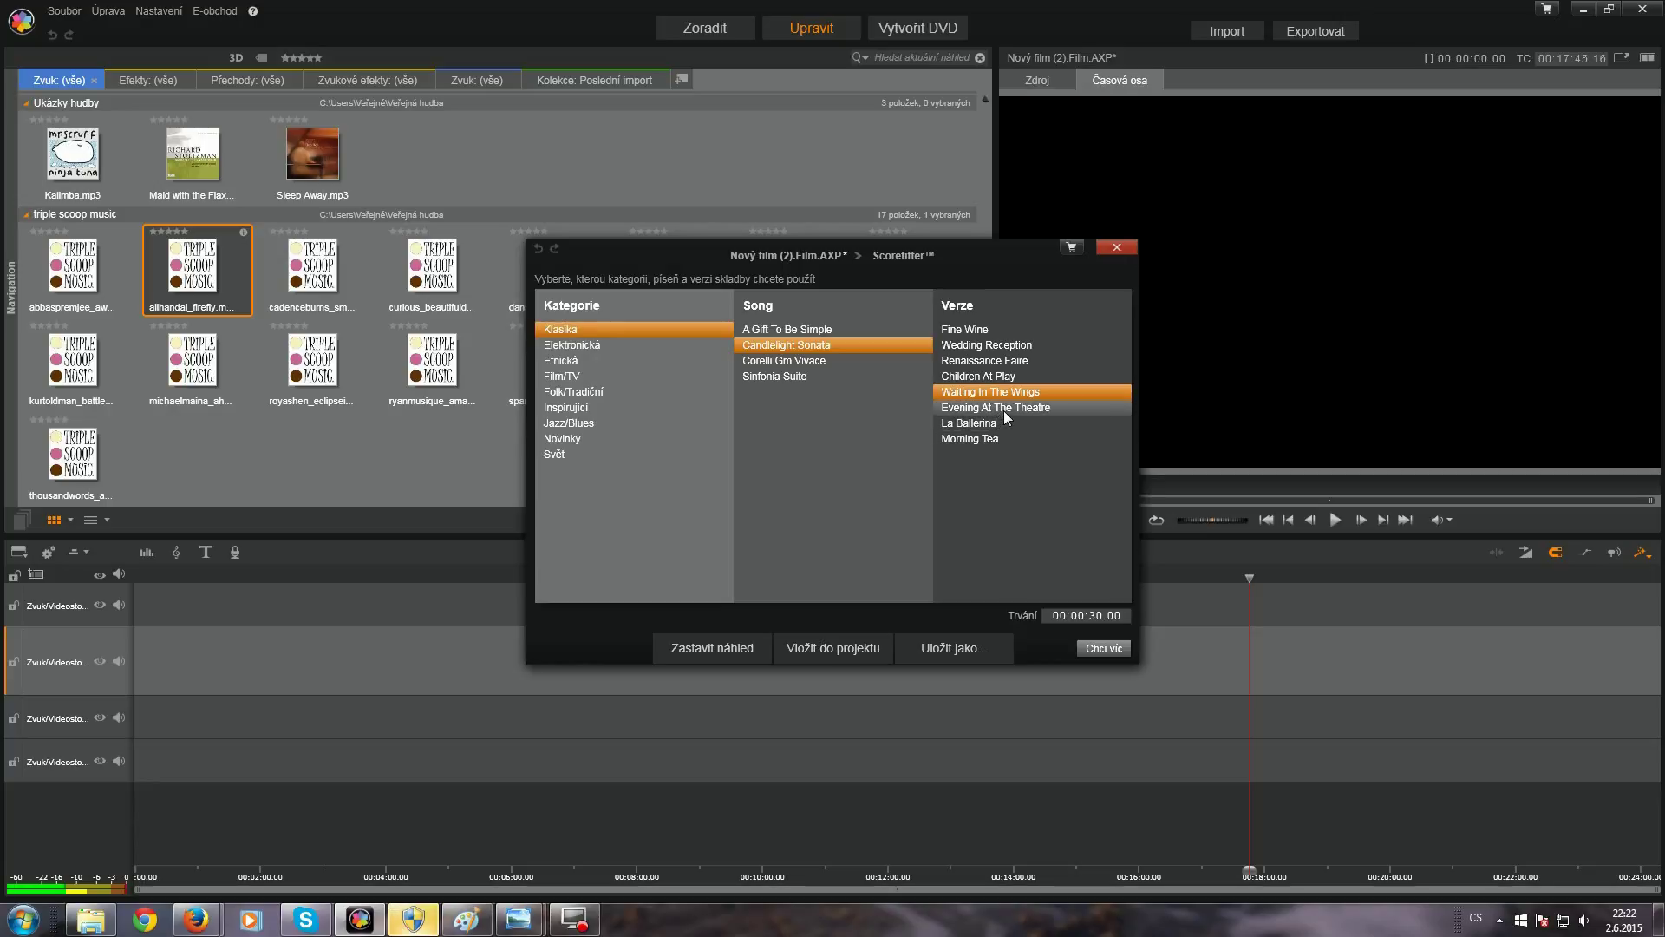
click(1004, 414)
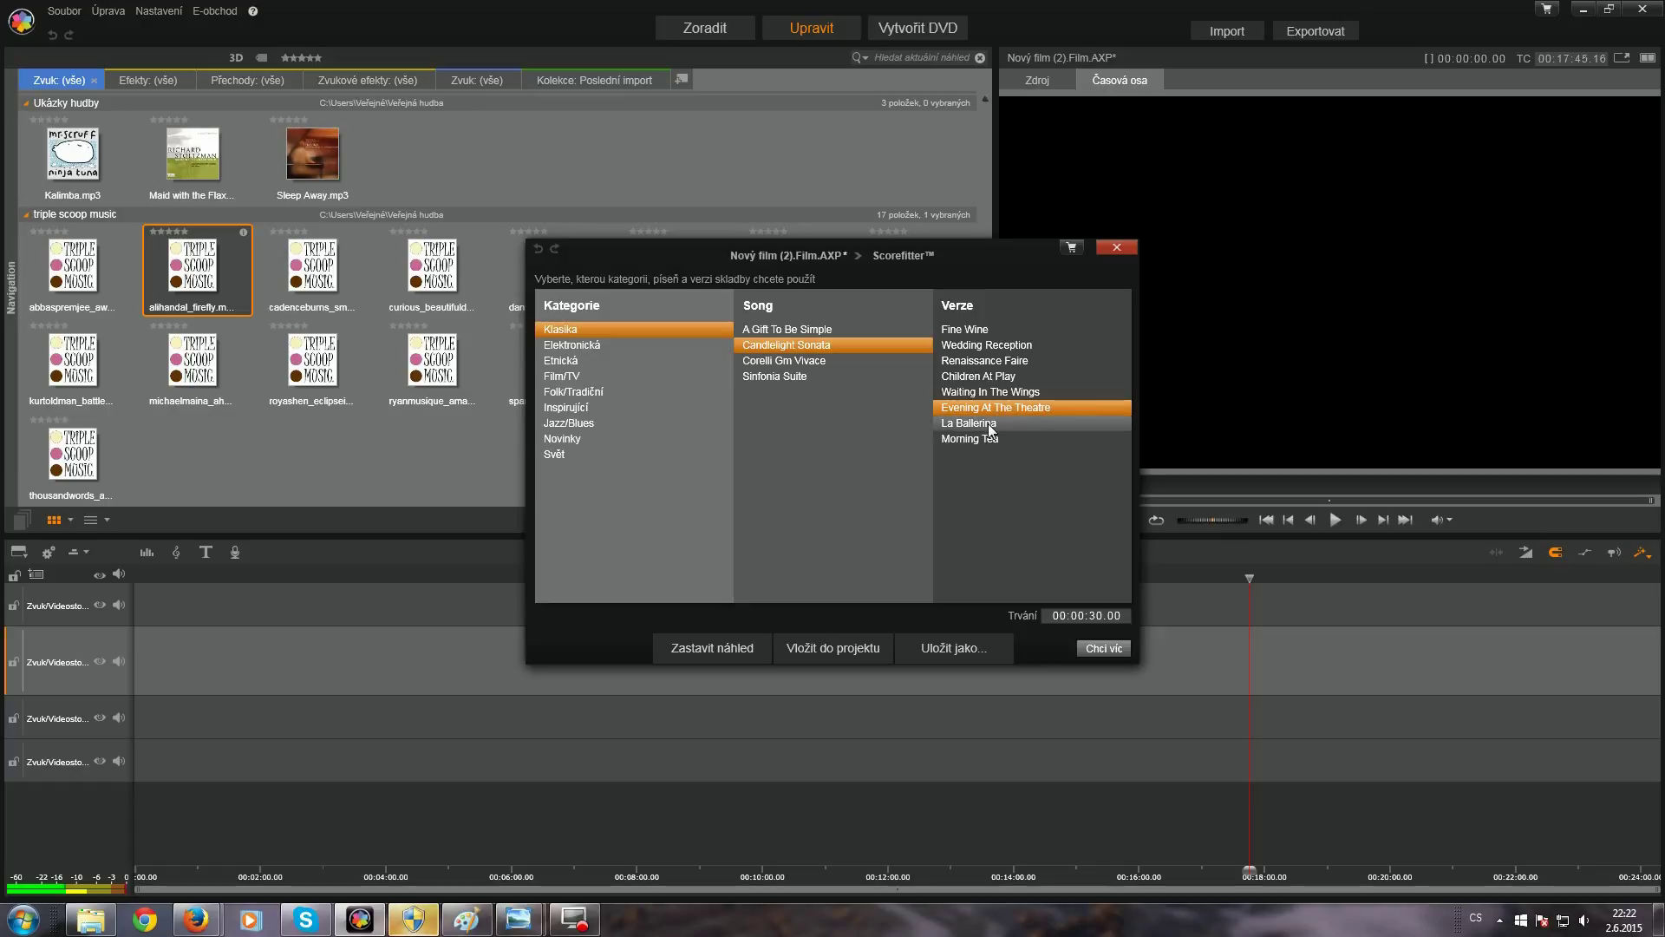
click(991, 425)
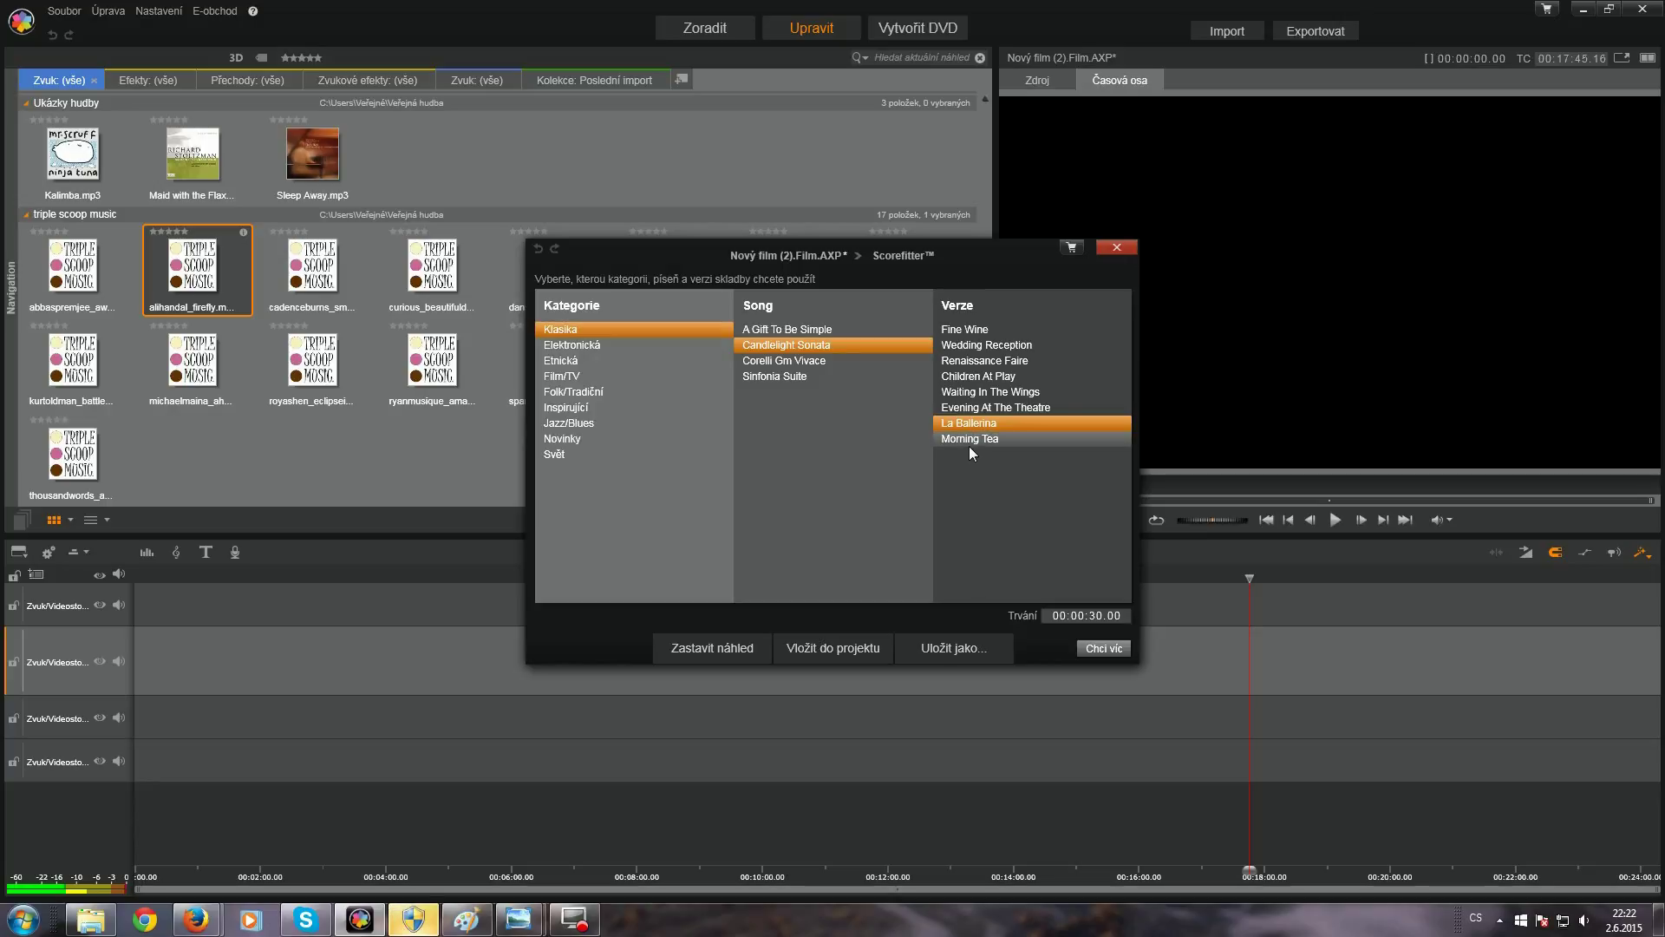
click(971, 440)
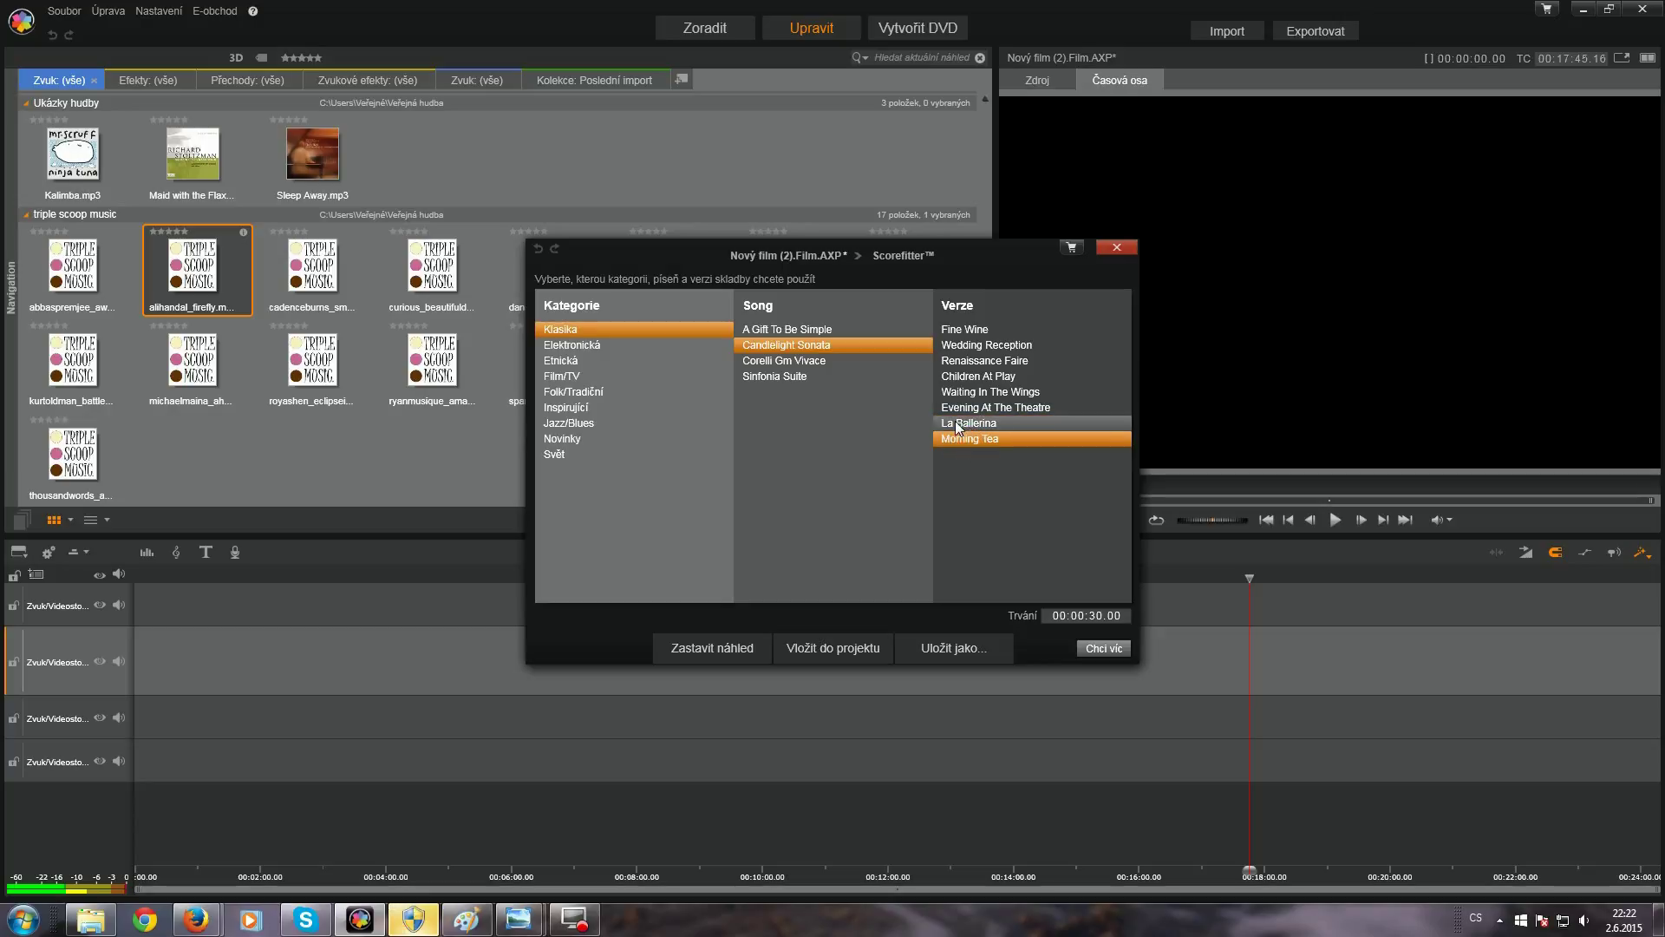
Select the song Corelli Gm Vivace and preview its Ottoboni Palace version
click(830, 365)
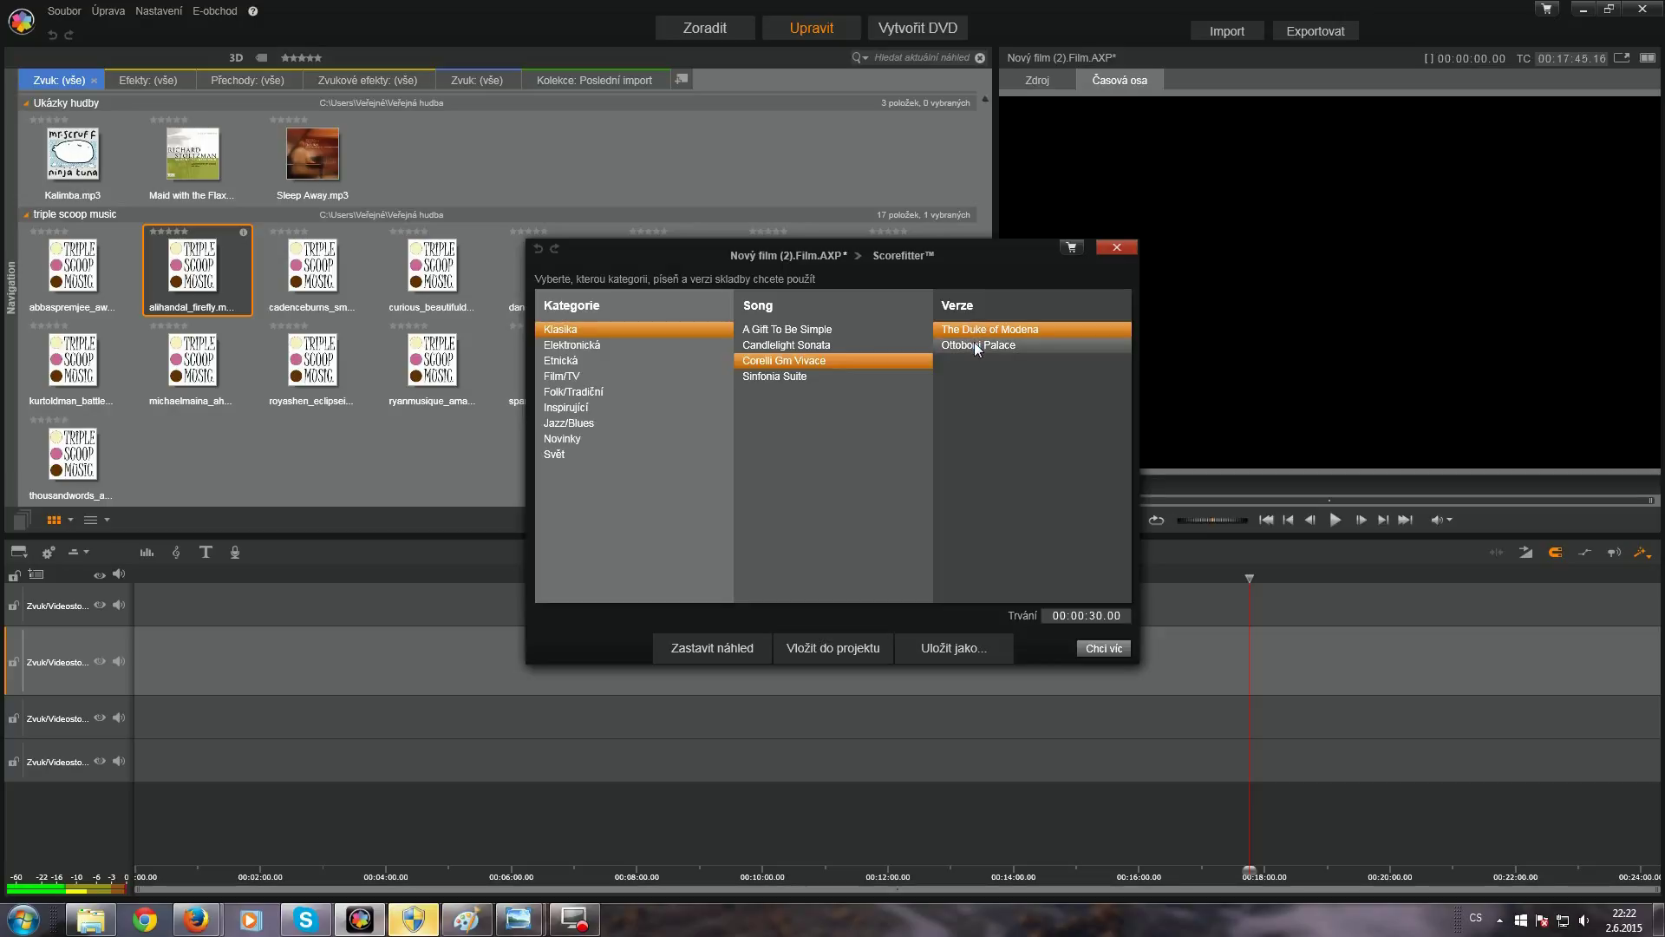
click(975, 345)
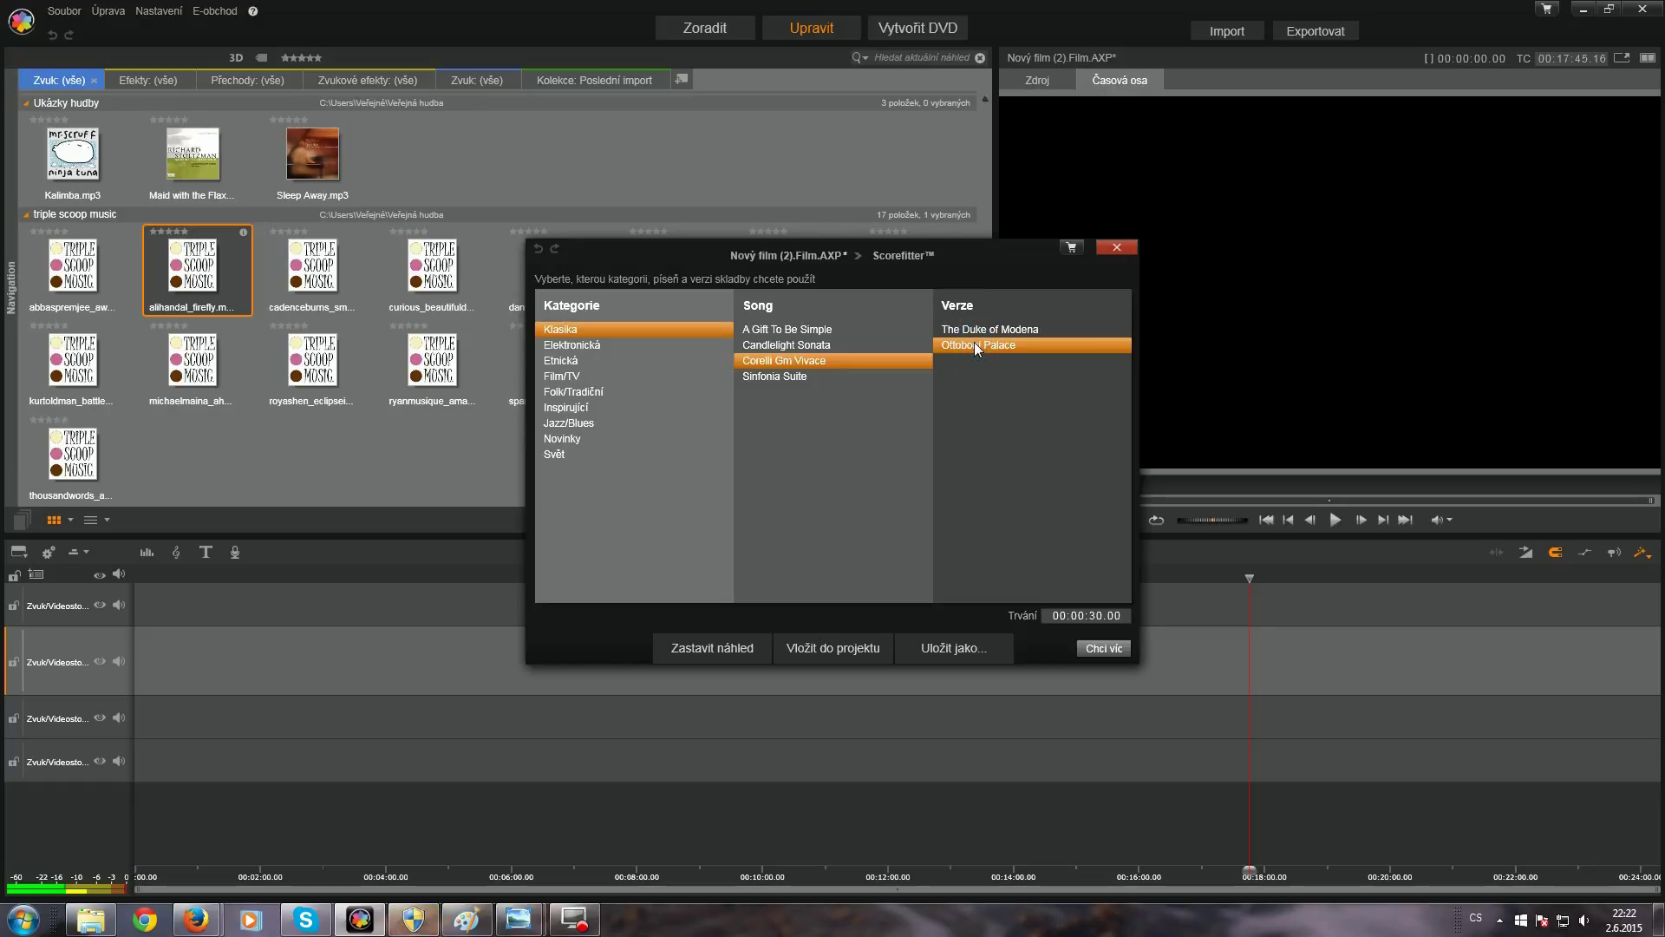
mouse_move(800, 382)
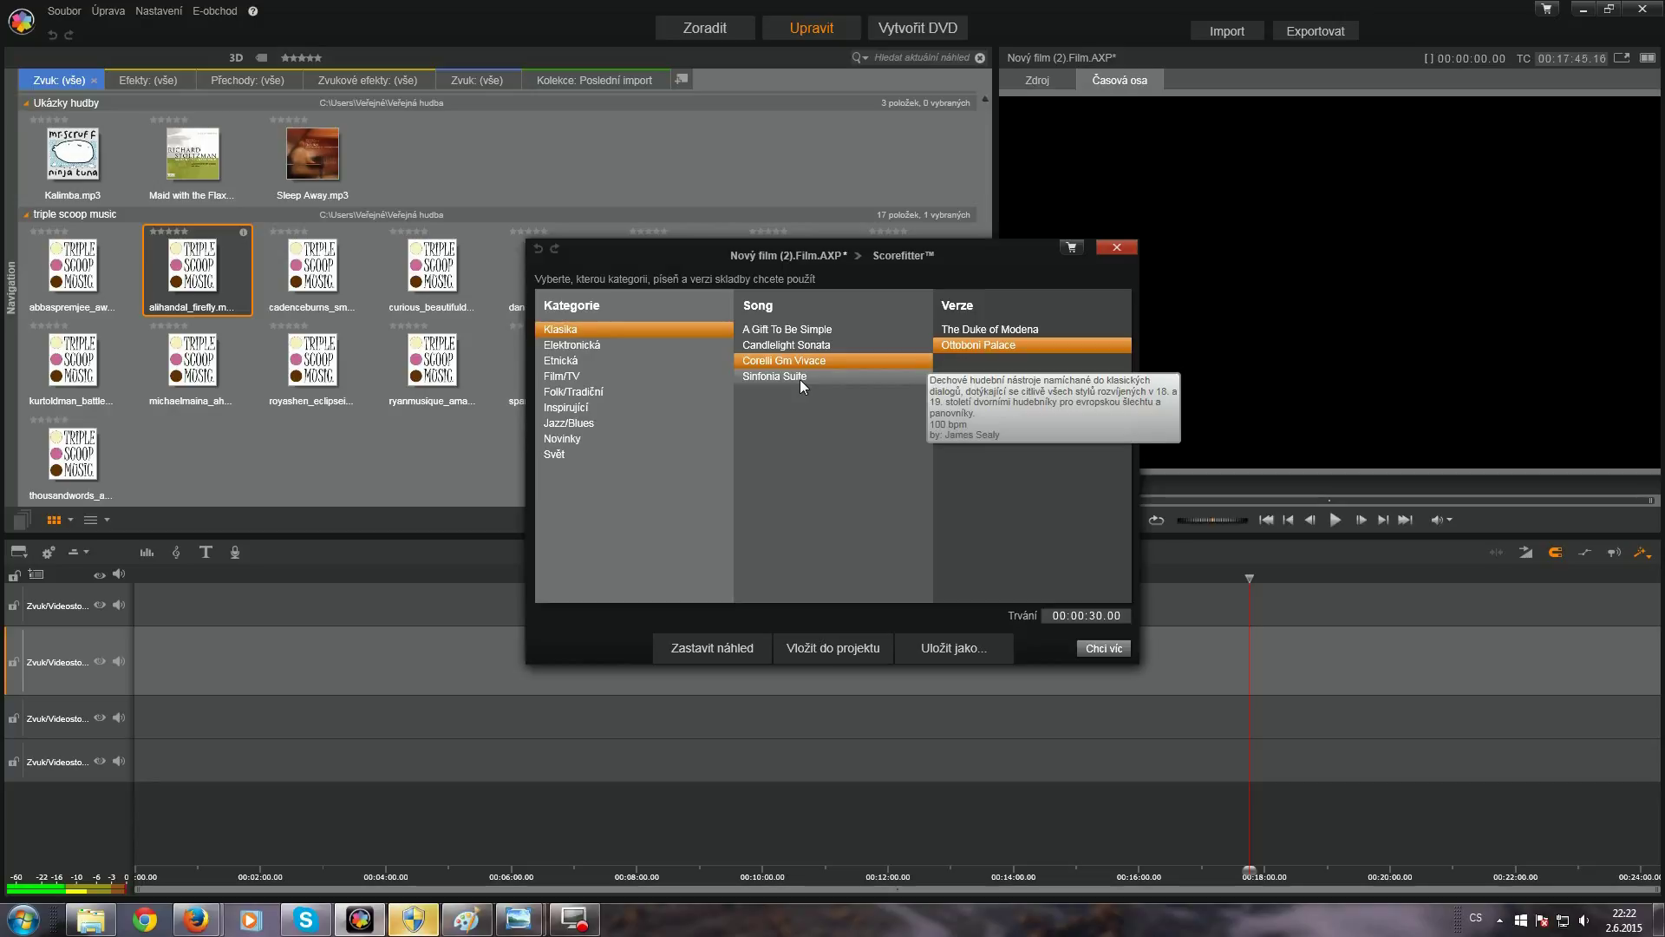
Select Sinfonia Suite, preview its Notturno and Royal March versions, then stop the preview
click(799, 378)
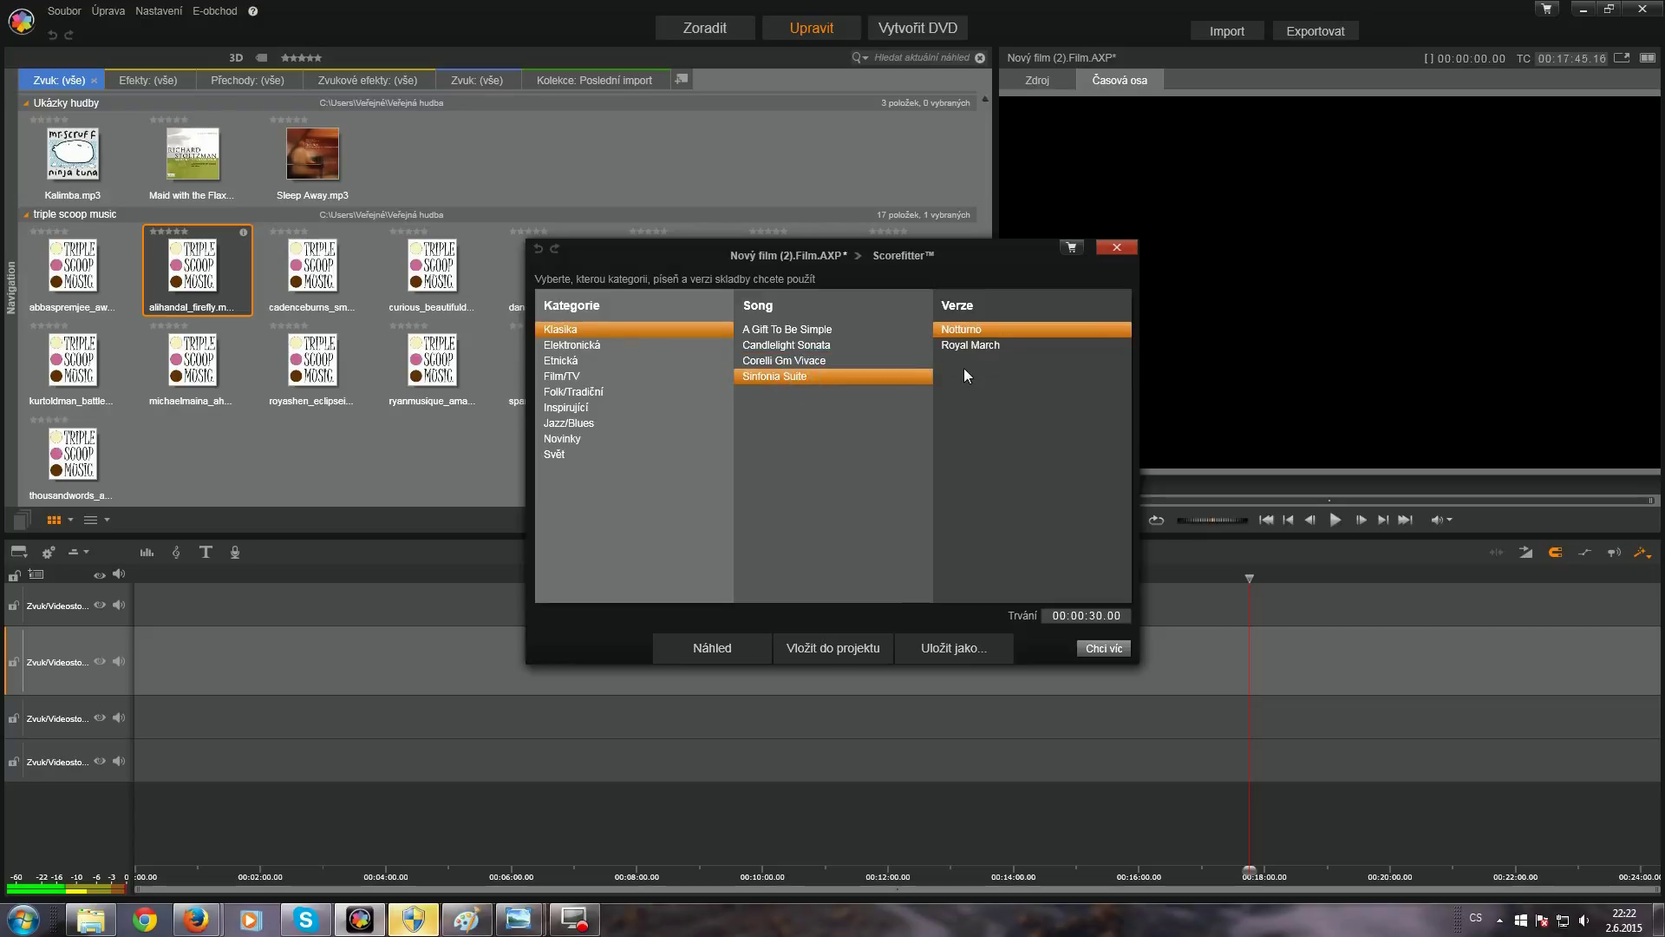
click(977, 332)
click(729, 648)
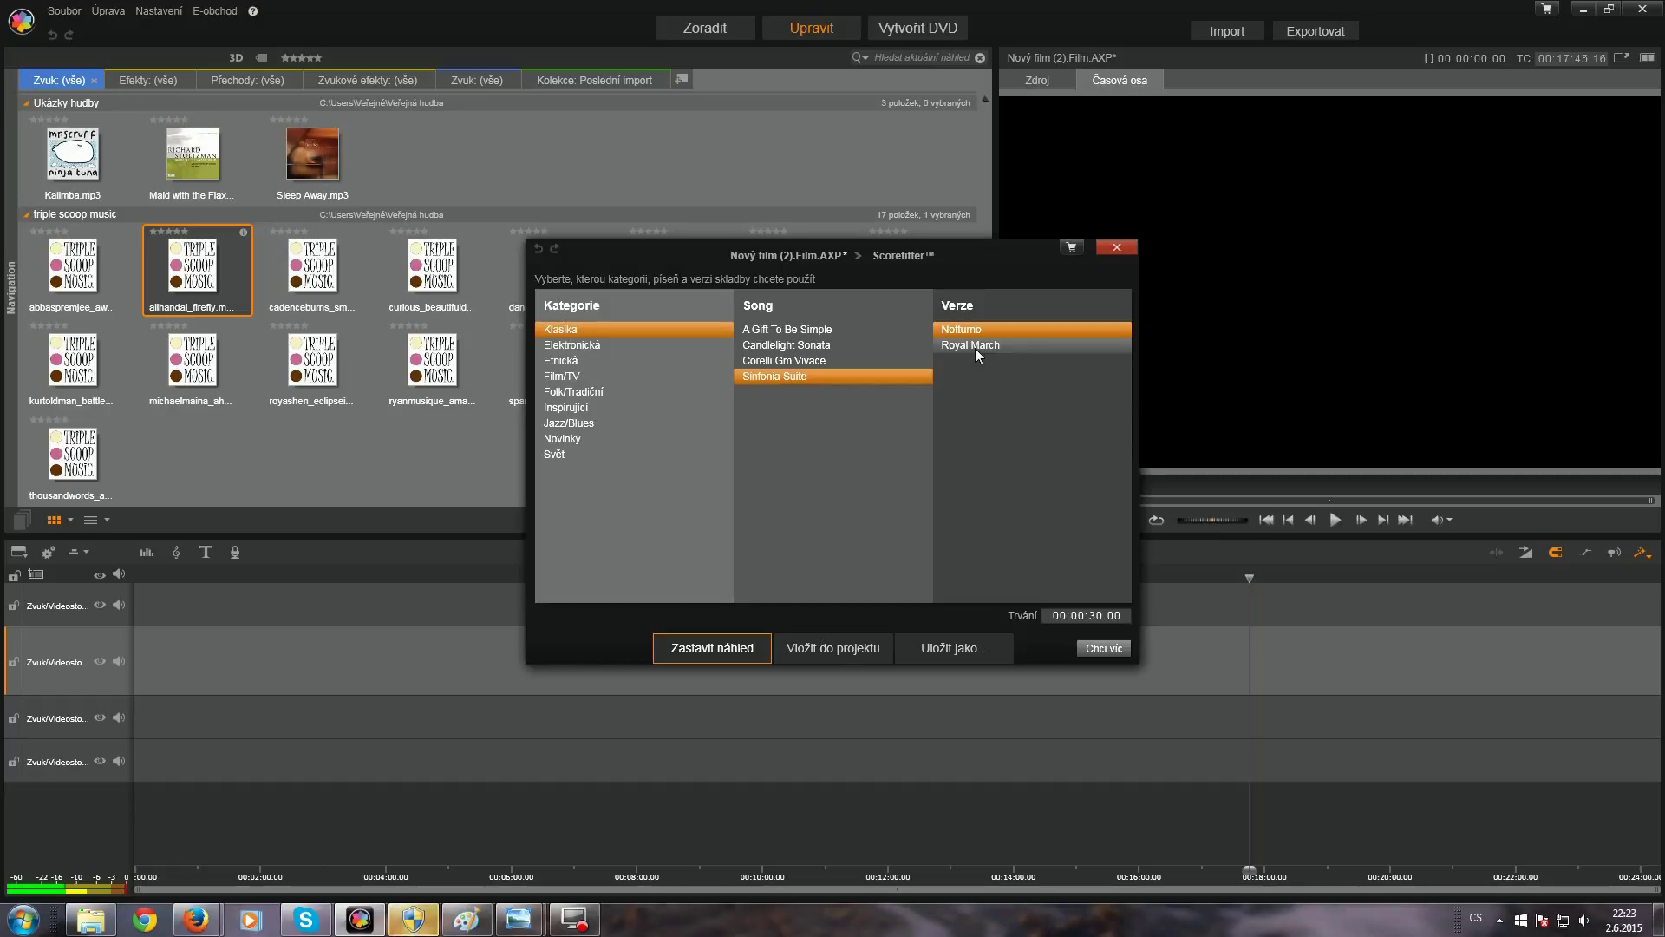
click(975, 347)
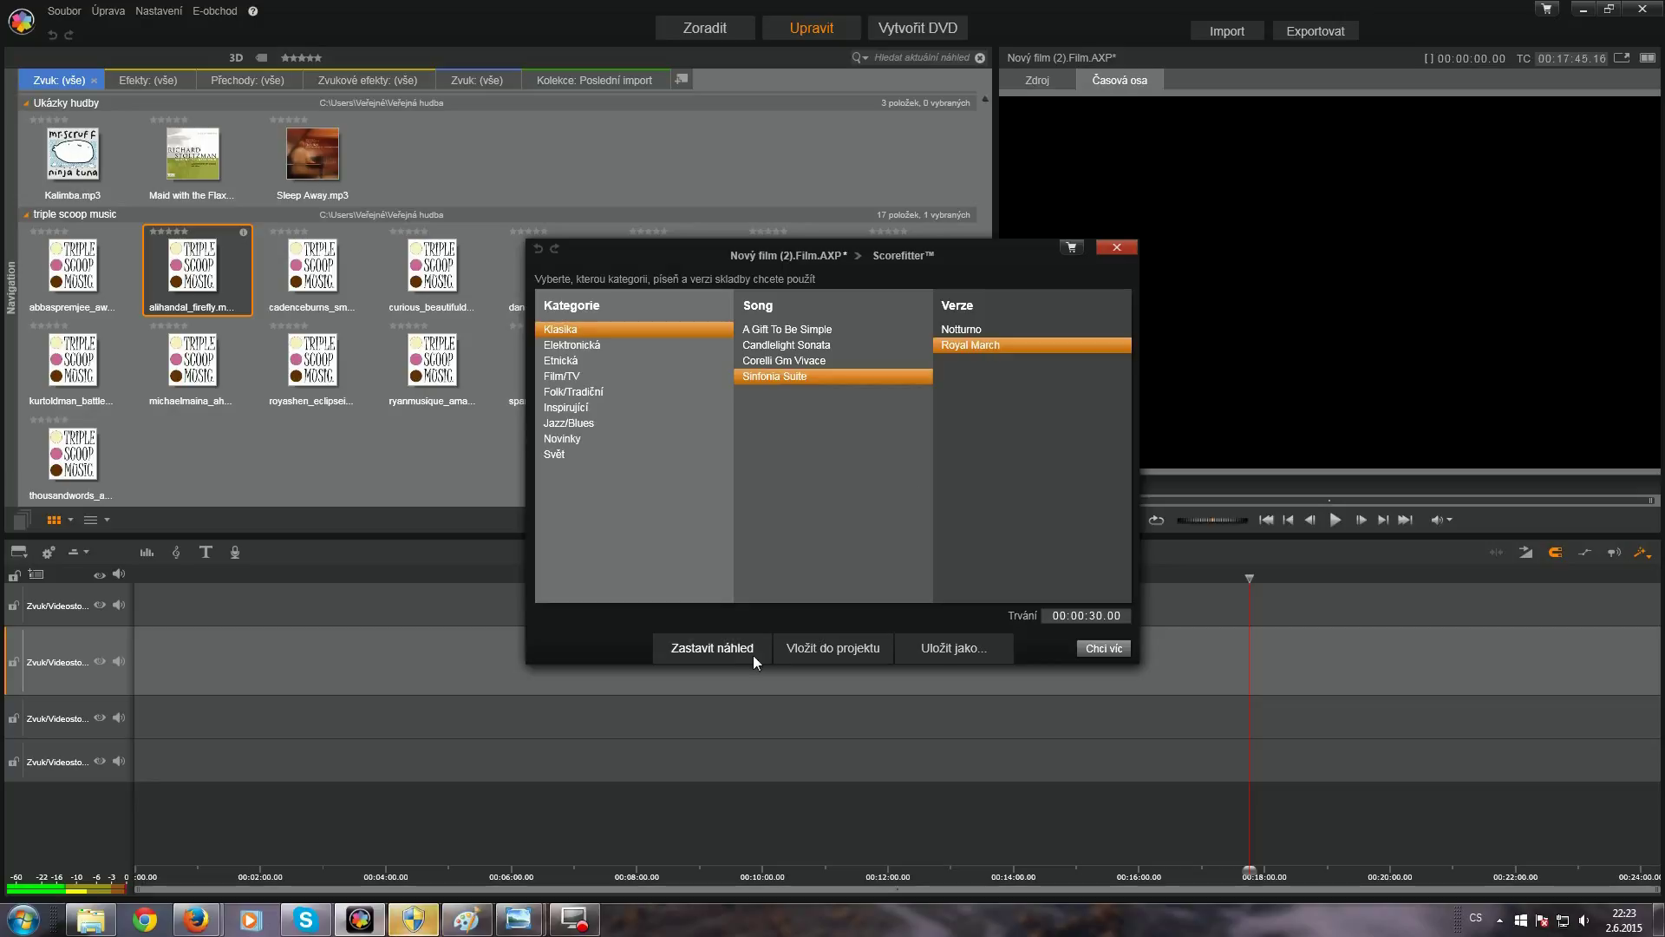
click(706, 650)
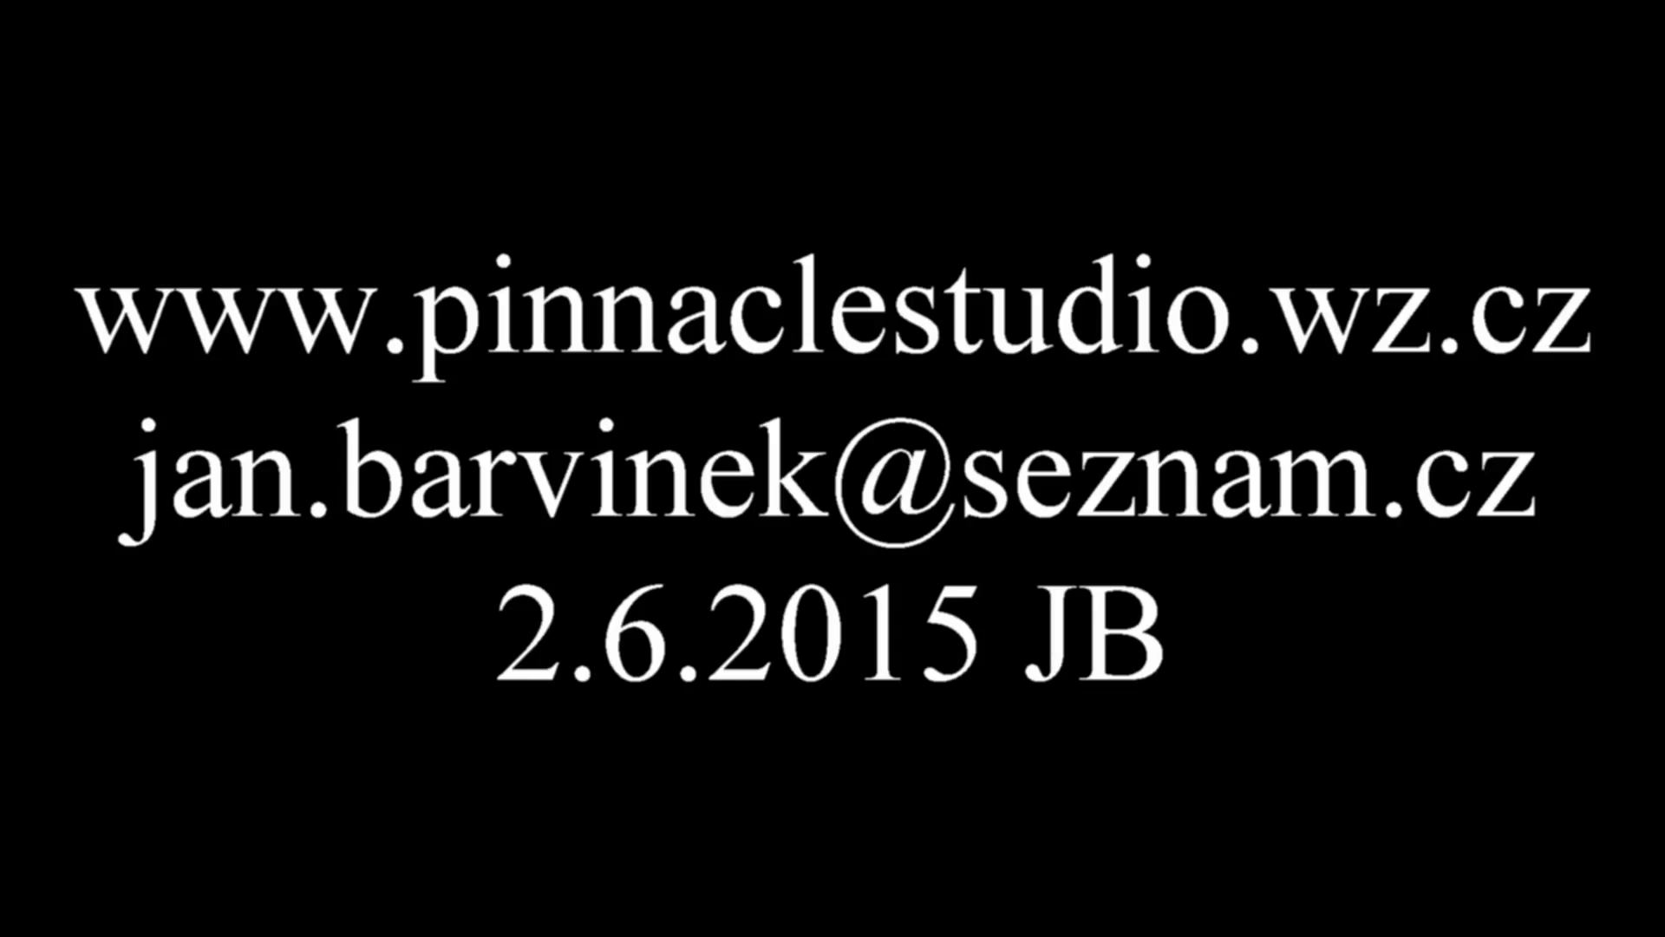